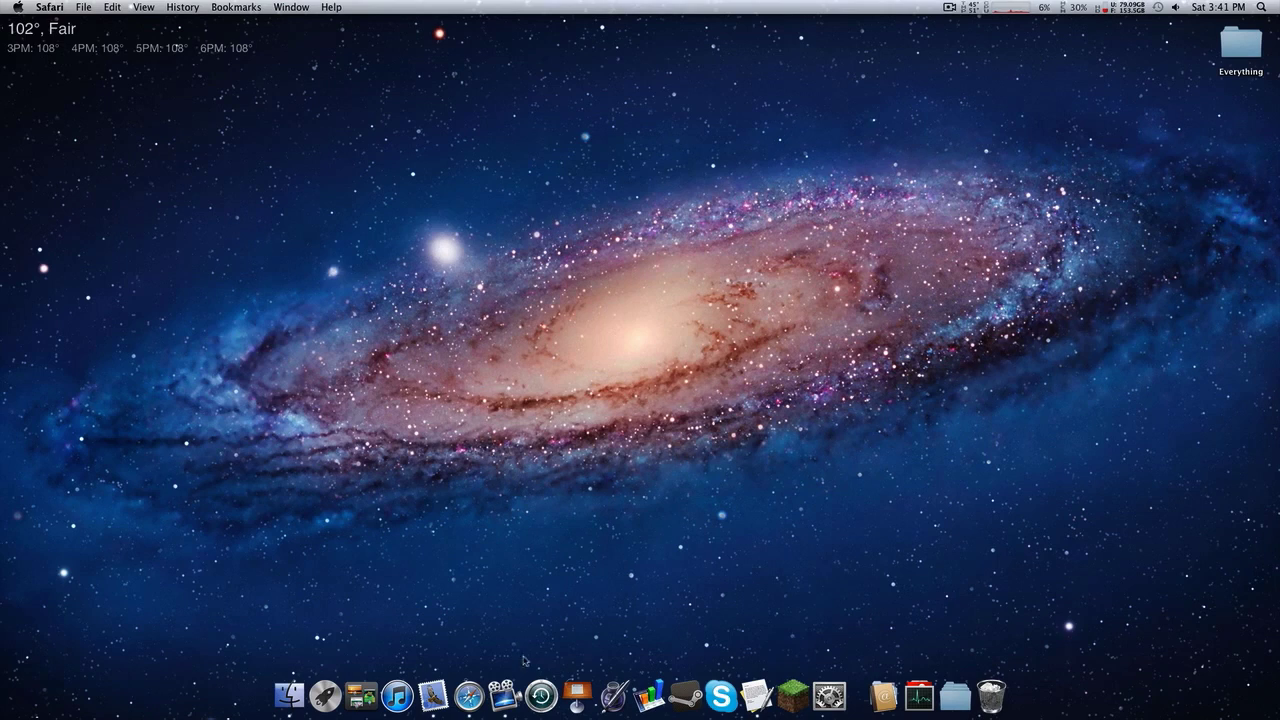
- Bring Safari forward from the Dock, showing the Sonic Ether's Unbelievable Shaders forum thread
{"action": "left_click", "coordinate": [468, 695]}
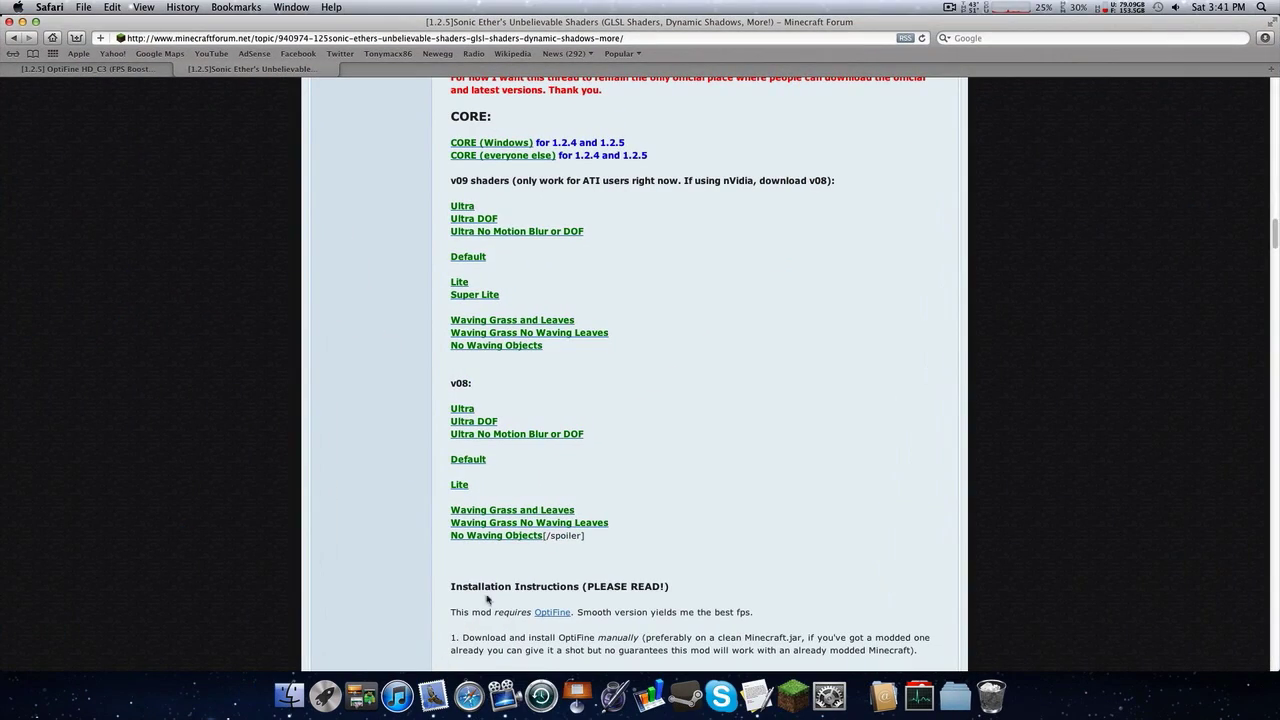
{"action": "scroll", "coordinate": [540, 405], "scroll_direction": "up", "scroll_amount": 15}
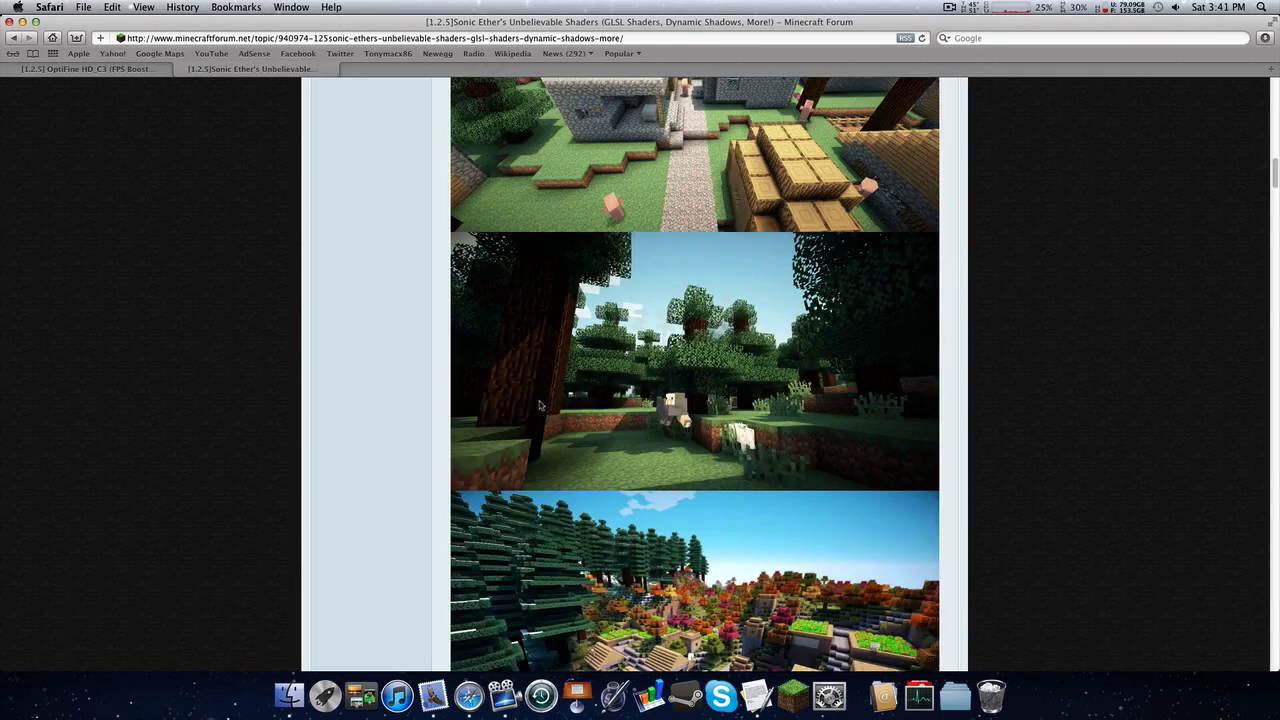
{"action": "scroll", "coordinate": [540, 405], "scroll_direction": "up", "scroll_amount": 5}
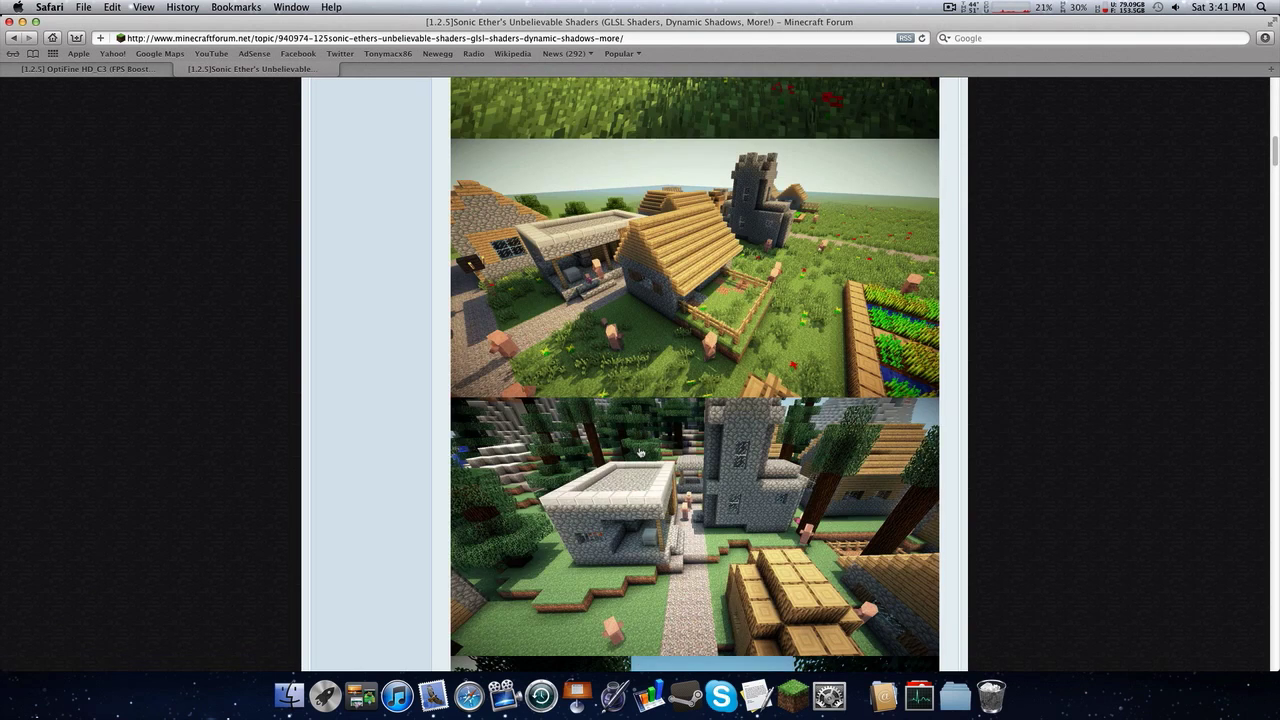
{"action": "scroll", "coordinate": [640, 452], "scroll_direction": "up", "scroll_amount": 4}
{"action": "scroll", "coordinate": [640, 452], "scroll_direction": "down", "scroll_amount": 5}
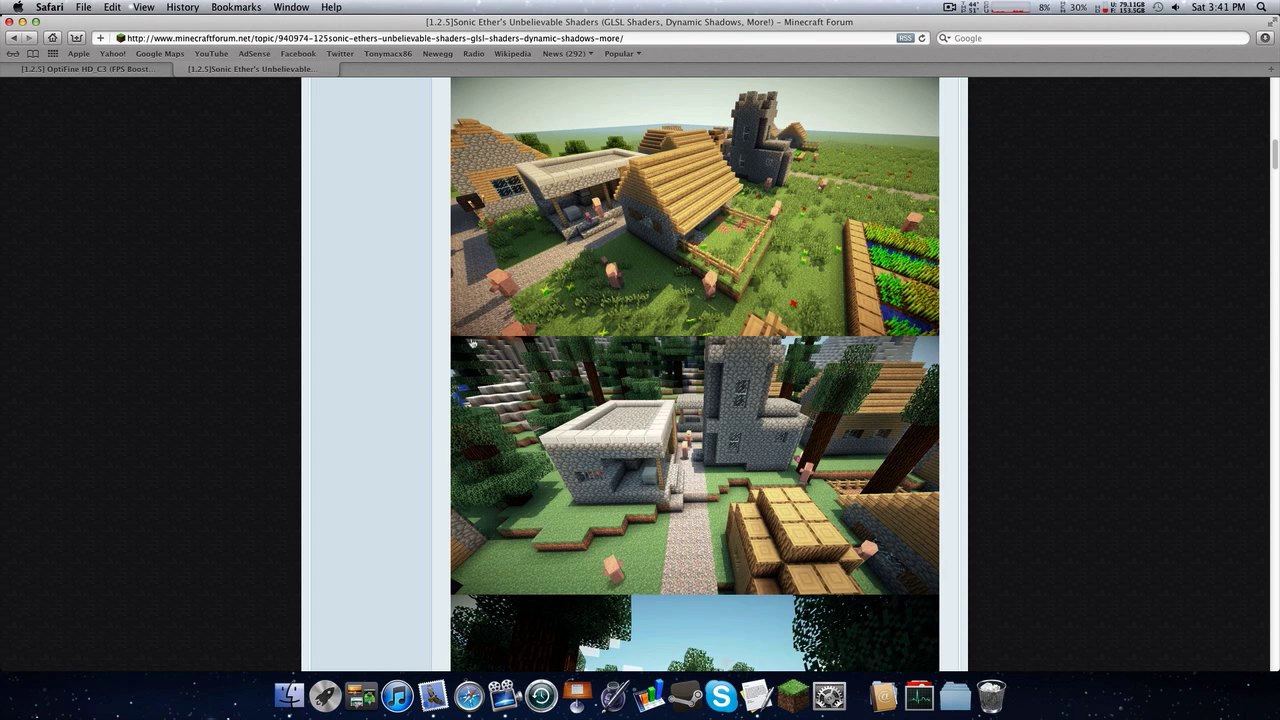
{"action": "scroll", "coordinate": [472, 343], "scroll_direction": "down", "scroll_amount": 10}
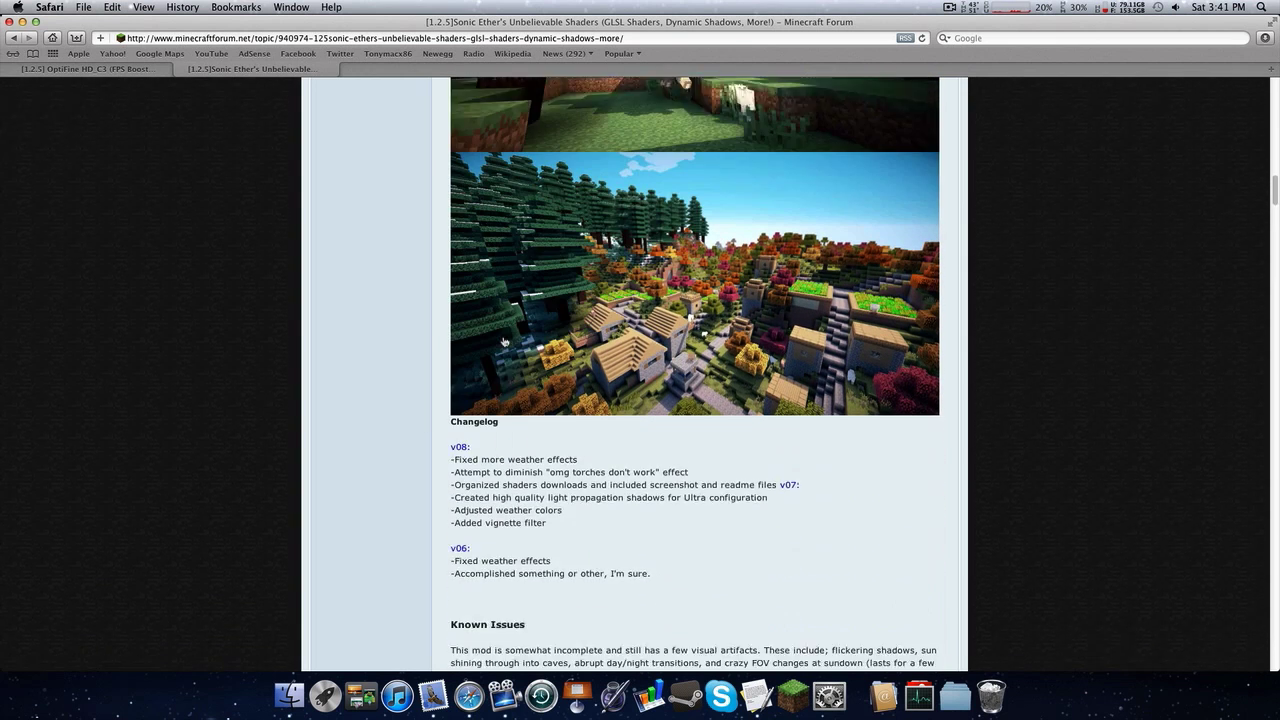
{"action": "scroll", "coordinate": [440, 372], "scroll_direction": "down", "scroll_amount": 10}
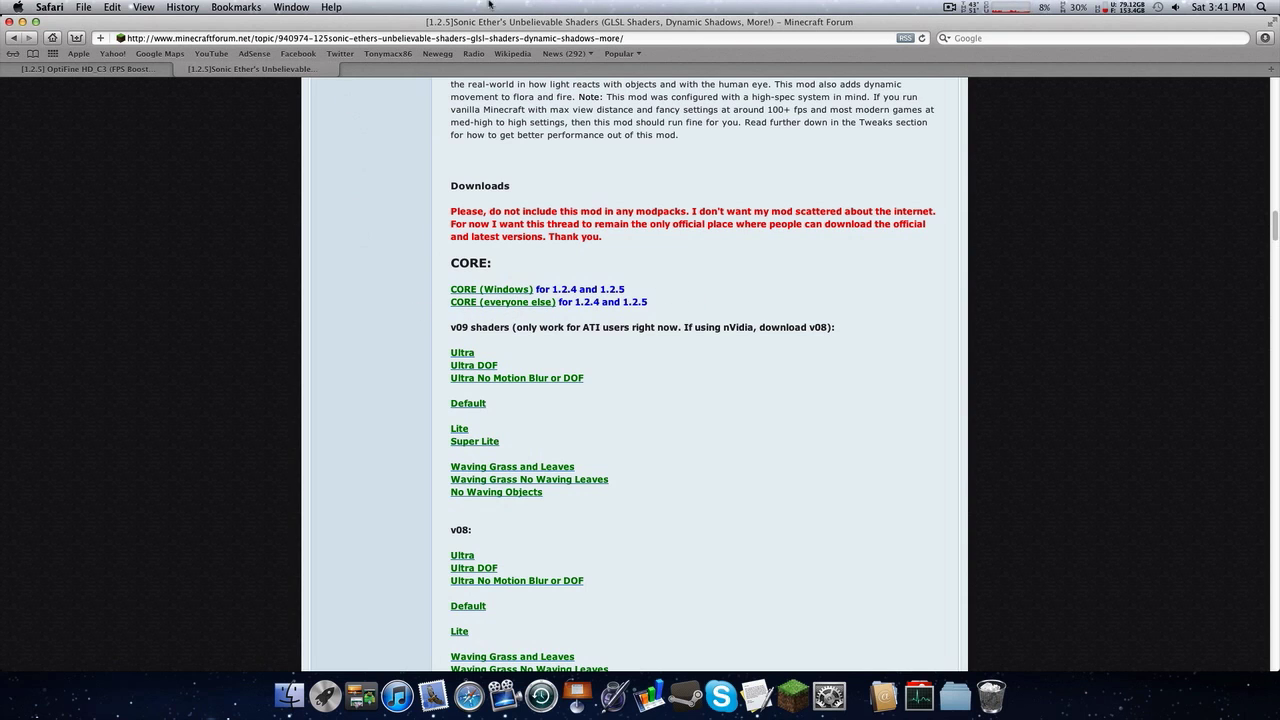
{"action": "scroll", "coordinate": [545, 374], "scroll_direction": "up", "scroll_amount": 10}
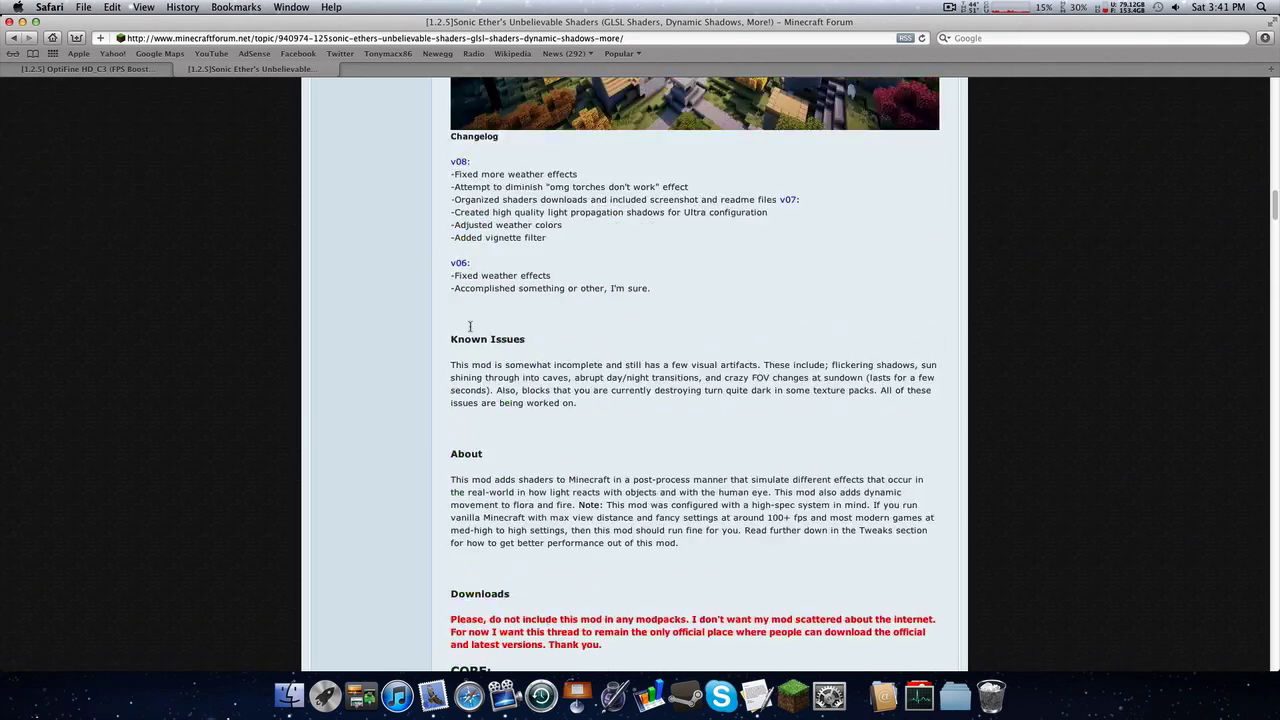
{"action": "scroll", "coordinate": [457, 403], "scroll_direction": "down", "scroll_amount": 15}
{"action": "scroll", "coordinate": [457, 403], "scroll_direction": "up", "scroll_amount": 10}
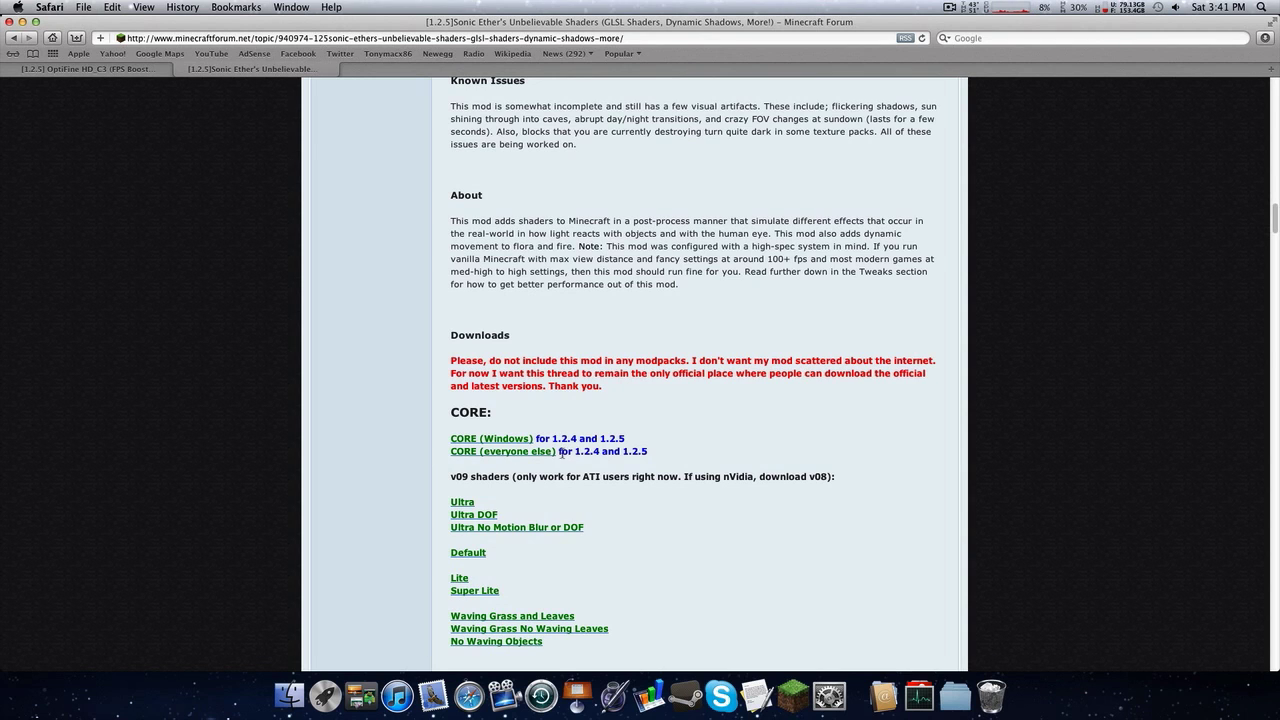
{"action": "mouse_move", "coordinate": [559, 451]}
{"action": "left_mouse_down"}
{"action": "mouse_move", "coordinate": [664, 460]}
{"action": "mouse_move", "coordinate": [568, 452]}
{"action": "left_mouse_up"}
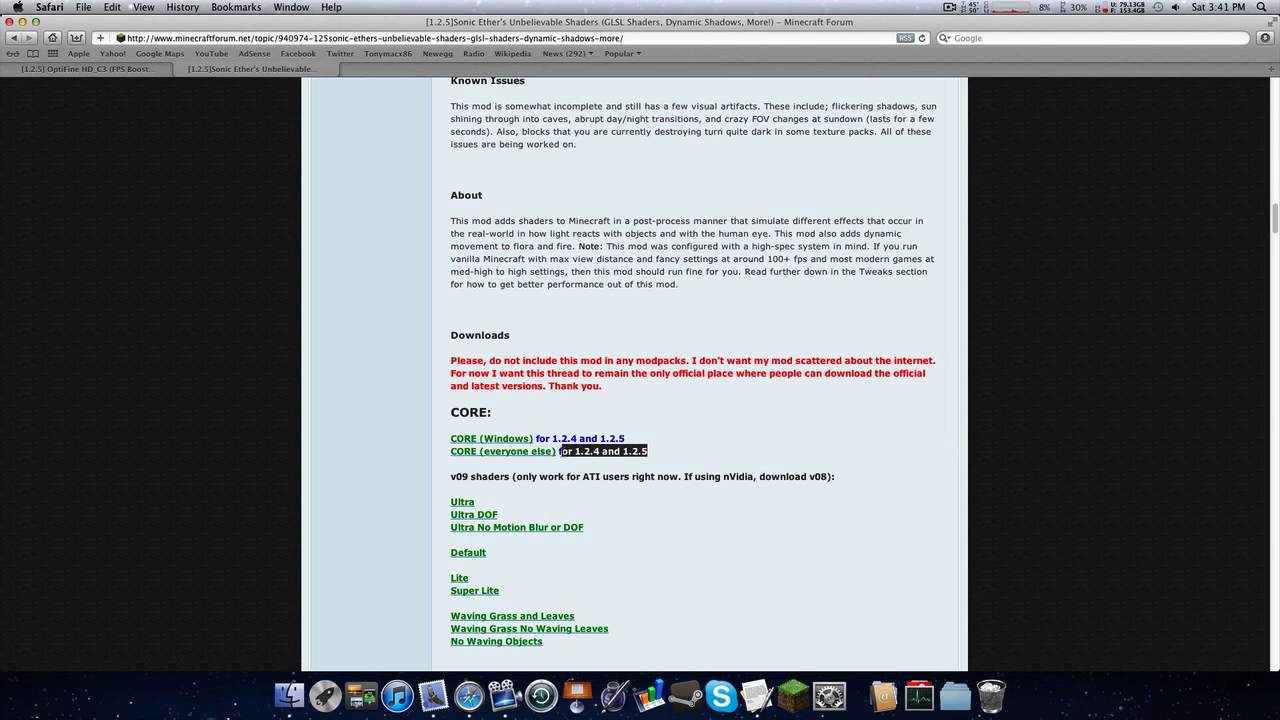
{"action": "left_click", "coordinate": [561, 452]}
{"action": "left_click_drag", "start_coordinate": [646, 451], "coordinate": [557, 451]}
{"action": "left_click", "coordinate": [560, 455]}
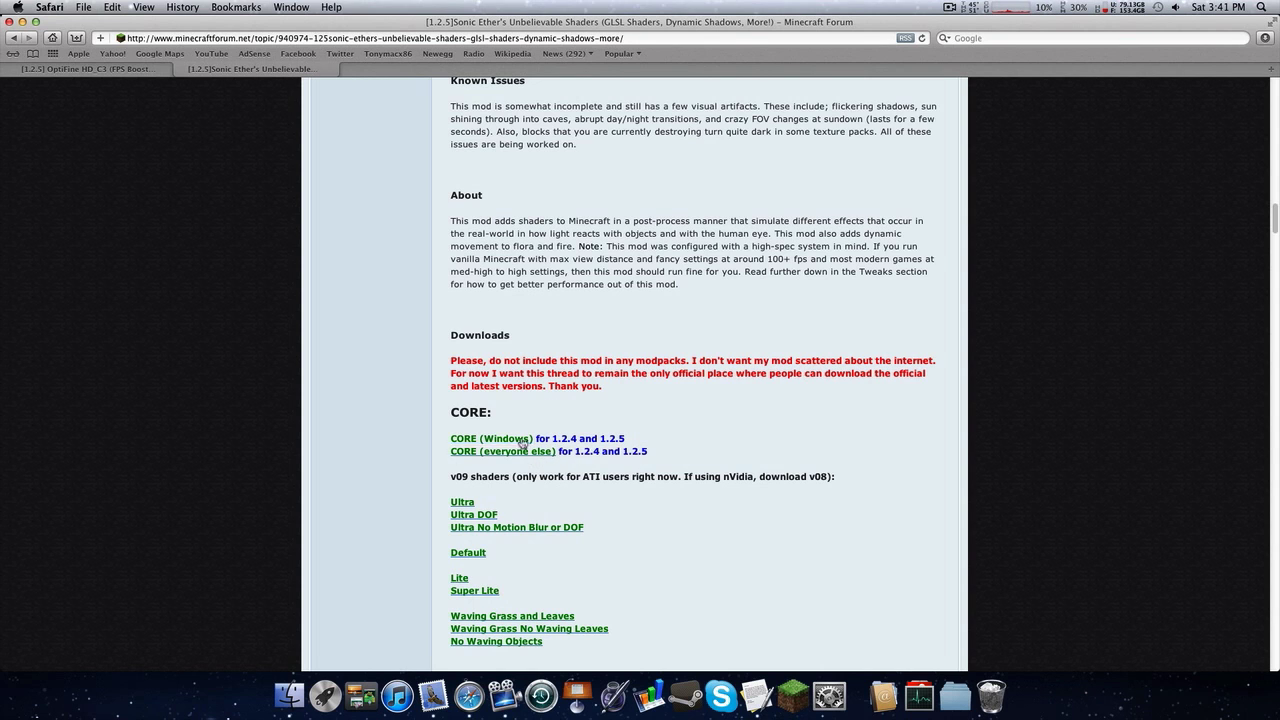
{"action": "scroll", "coordinate": [561, 471], "scroll_direction": "down", "scroll_amount": 3}
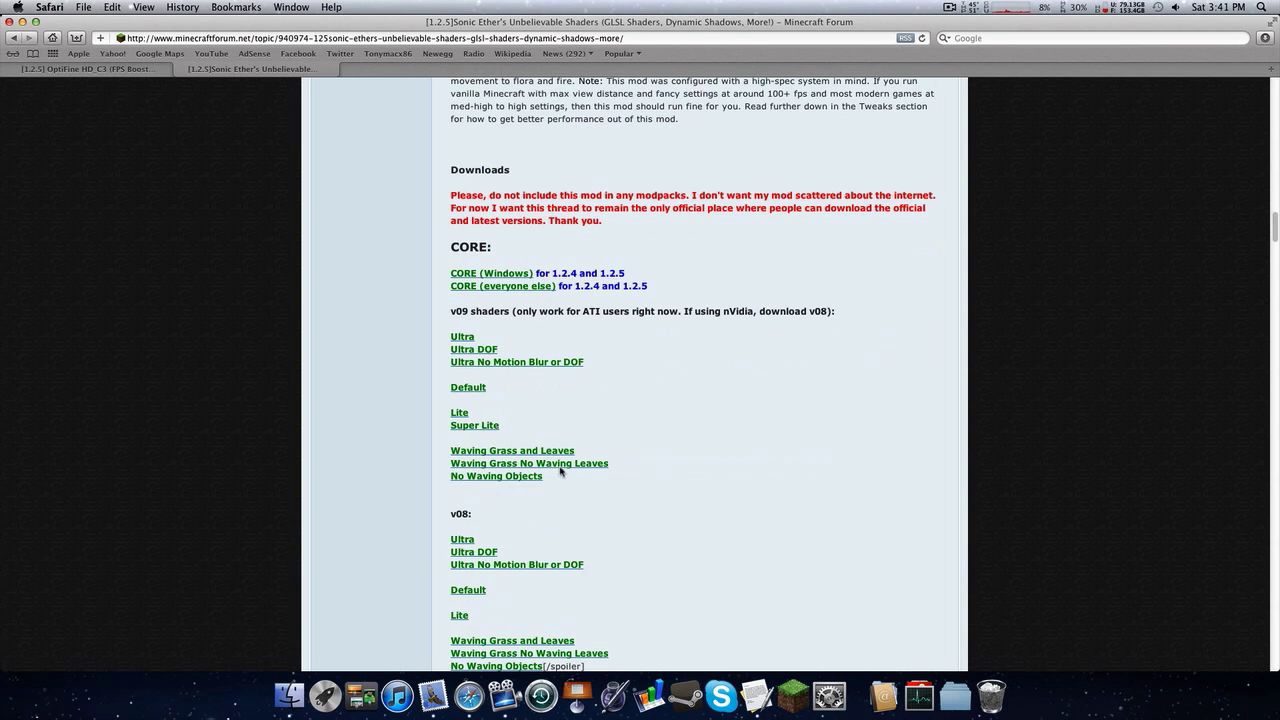
- Check the OptiFine tab and the Installation Instructions' OptiFine link, returning to the shaders thread
{"action": "left_click", "coordinate": [141, 72]}
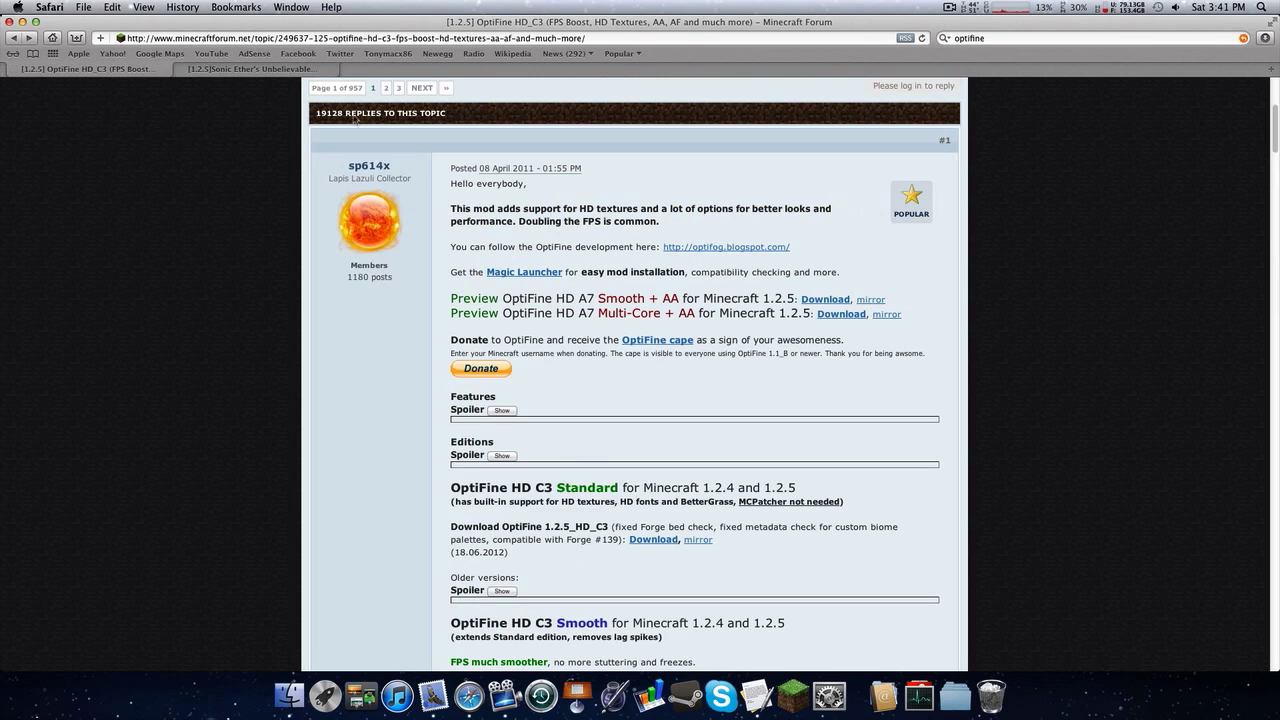
{"action": "left_click", "coordinate": [290, 70]}
{"action": "scroll", "coordinate": [489, 356], "scroll_direction": "down", "scroll_amount": 10}
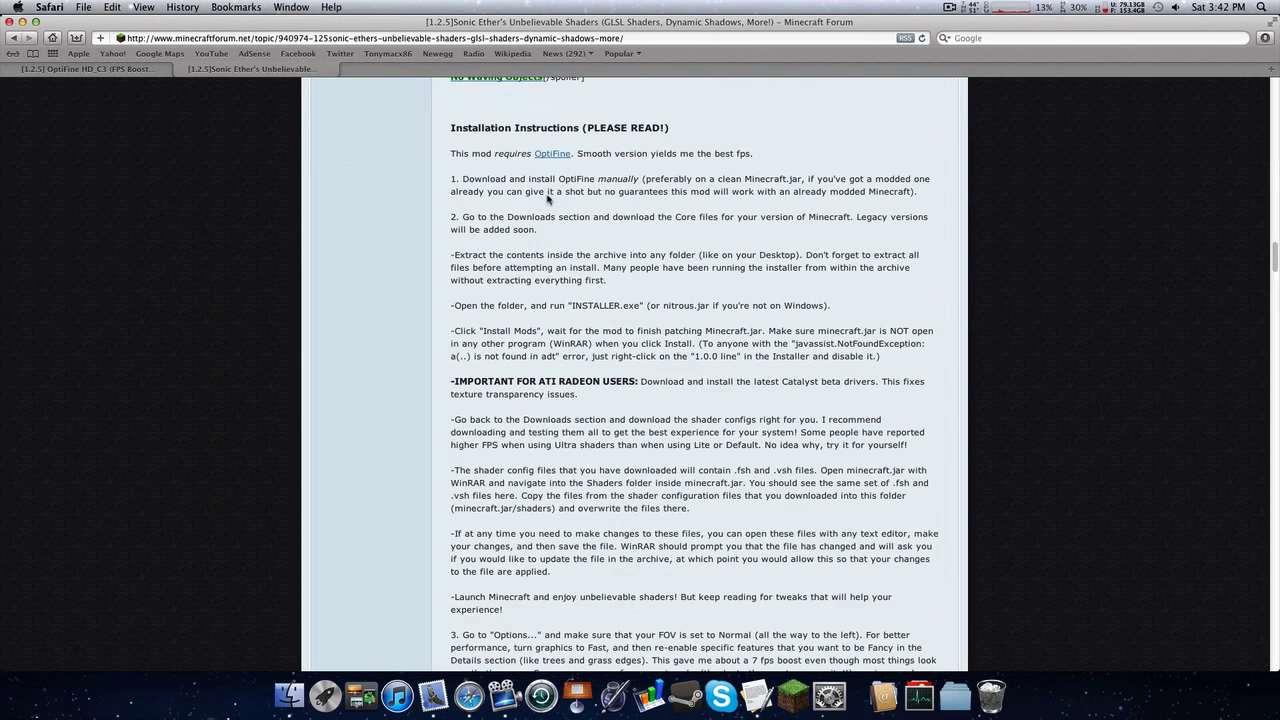
{"action": "left_click", "coordinate": [558, 157]}
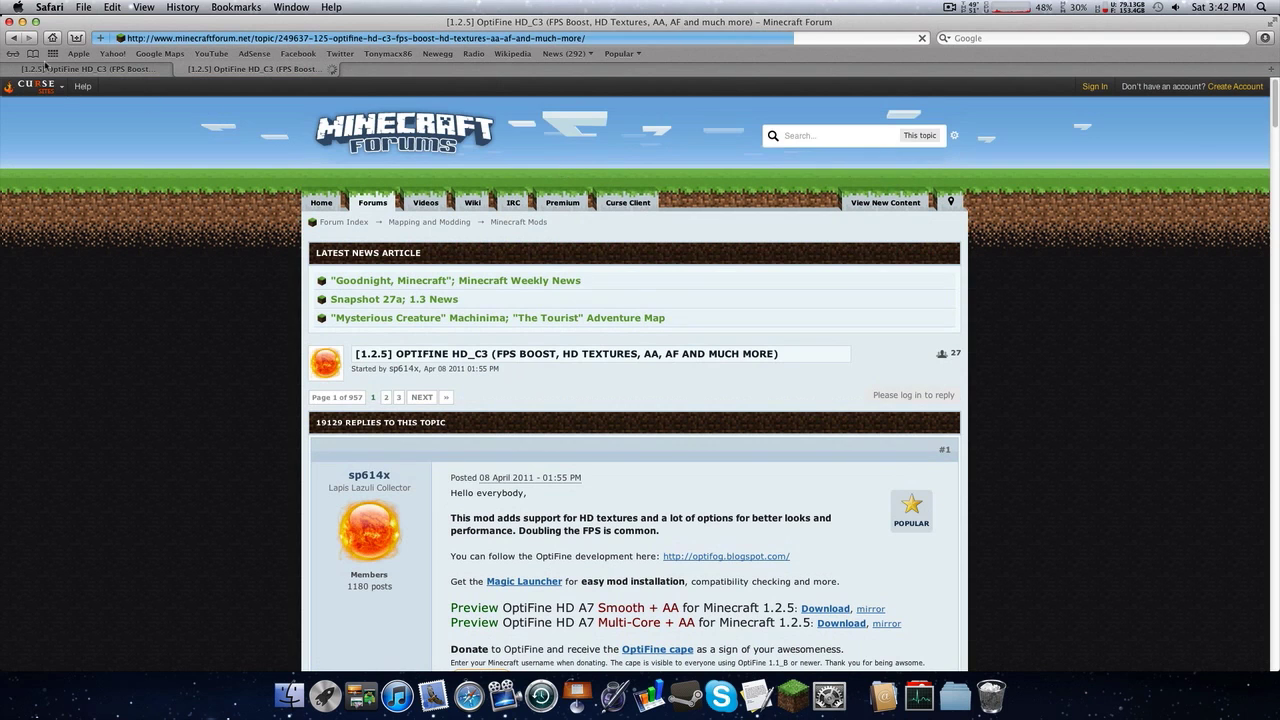
{"action": "left_click", "coordinate": [14, 38]}
- In the OptiFine HD_C3 thread, highlight the A7 Smooth preview release line
{"action": "left_click", "coordinate": [84, 70]}
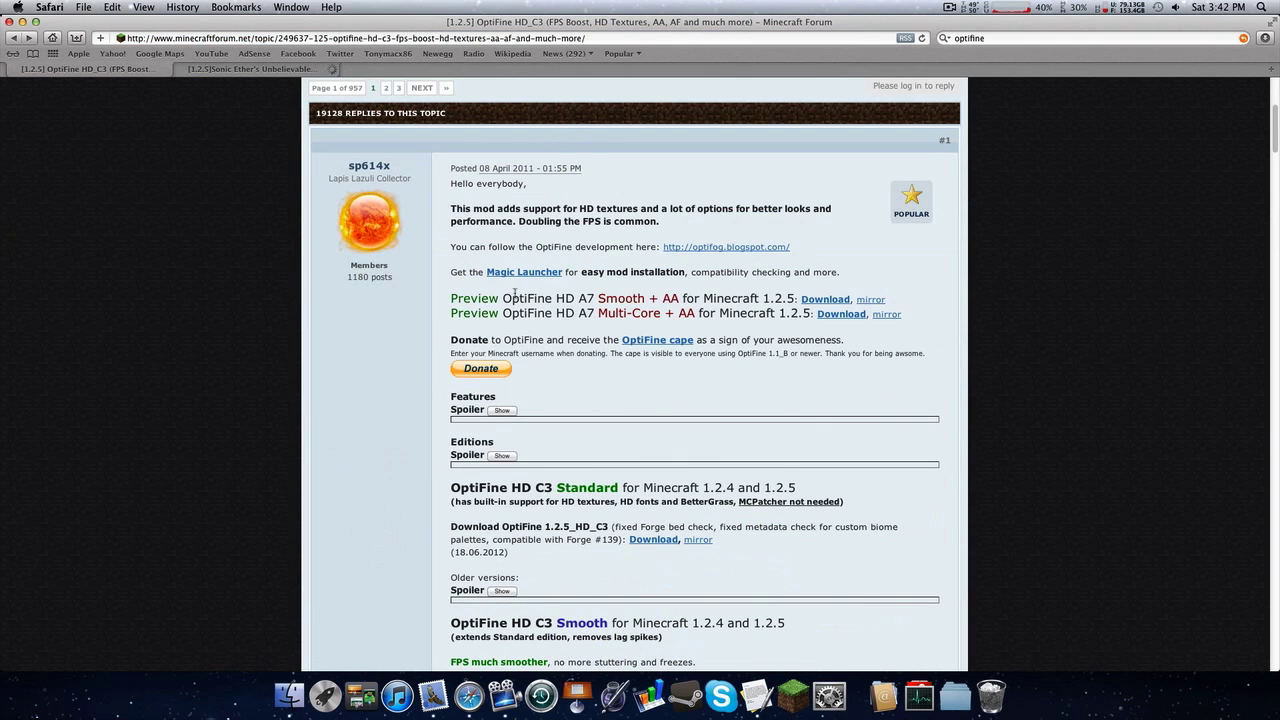
{"action": "scroll", "coordinate": [520, 295], "scroll_direction": "up", "scroll_amount": 1}
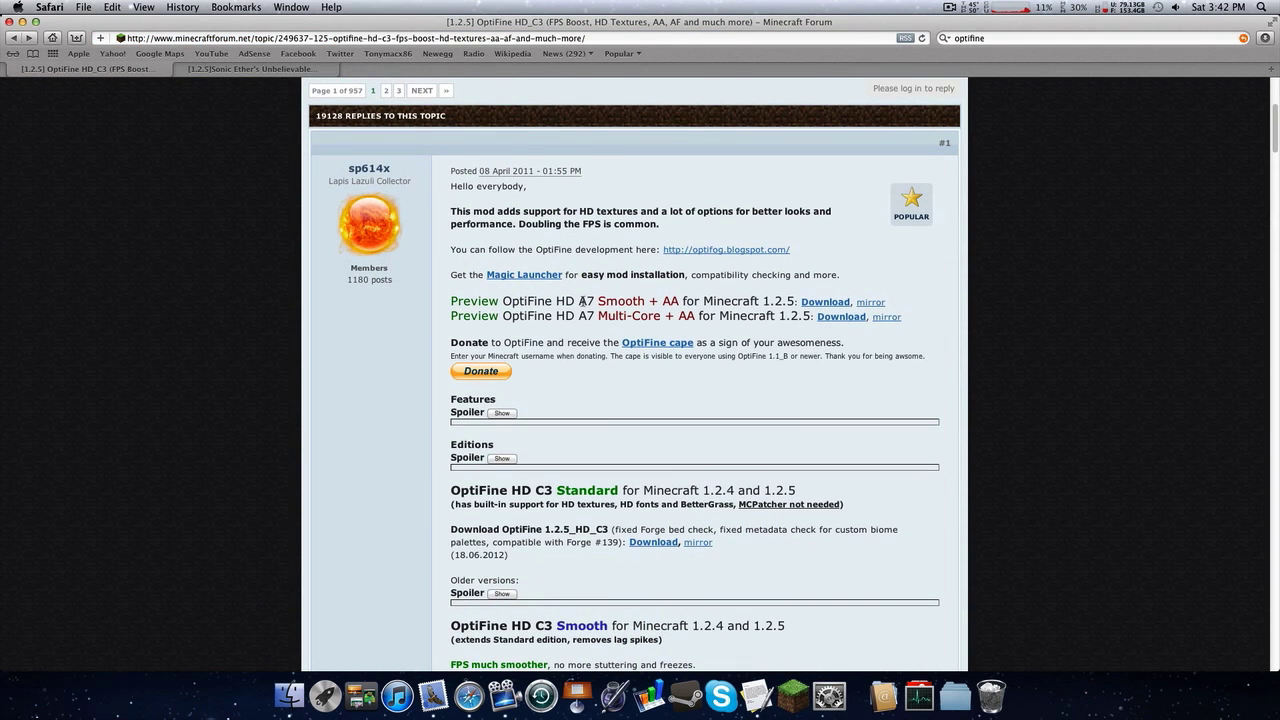
{"action": "left_click_drag", "start_coordinate": [581, 302], "coordinate": [799, 301]}
- In the OptiFine thread, highlight and then clear the Magic Launcher sentence
{"action": "left_click", "coordinate": [799, 301]}
{"action": "left_click_drag", "start_coordinate": [487, 274], "coordinate": [618, 276]}
{"action": "left_click", "coordinate": [556, 276]}
- On the shaders thread, highlight the 'Download and install OptiFine manually' step, then return to OptiFine HD_C3
{"action": "key", "text": "ctrl+Tab"}
{"action": "scroll", "coordinate": [555, 318], "scroll_direction": "down", "scroll_amount": 5}
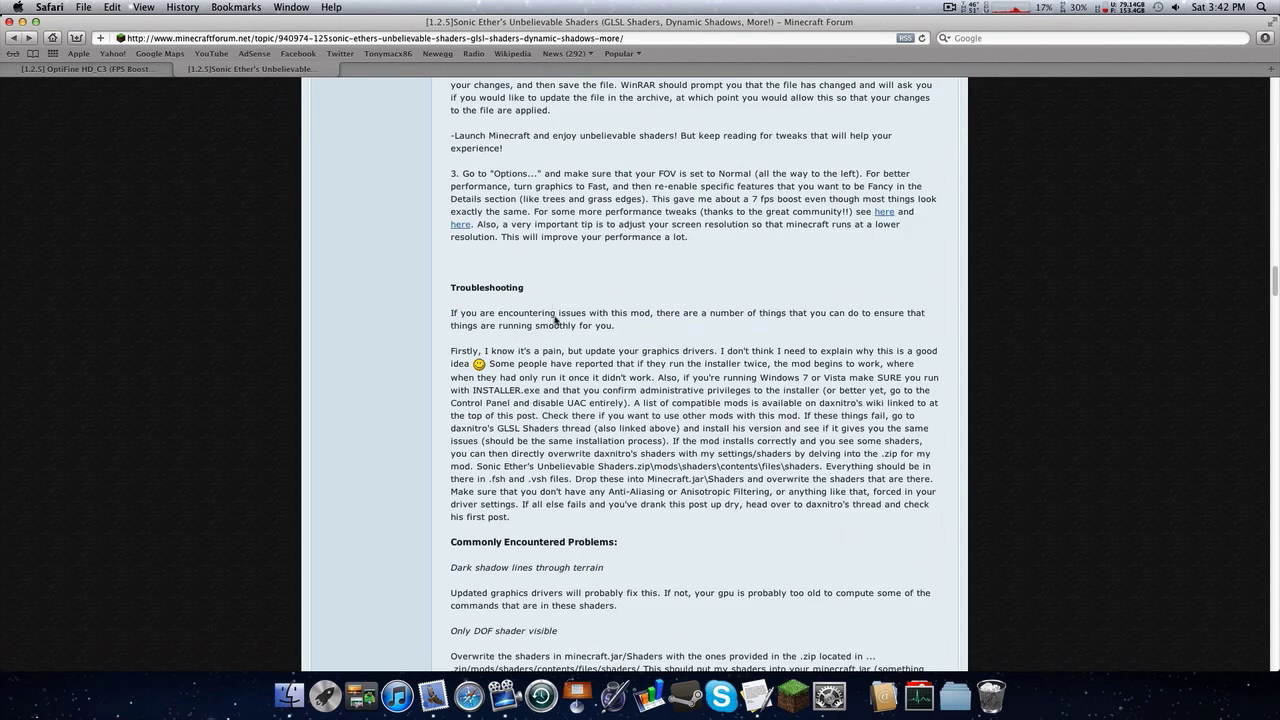
{"action": "scroll", "coordinate": [555, 318], "scroll_direction": "up", "scroll_amount": 5}
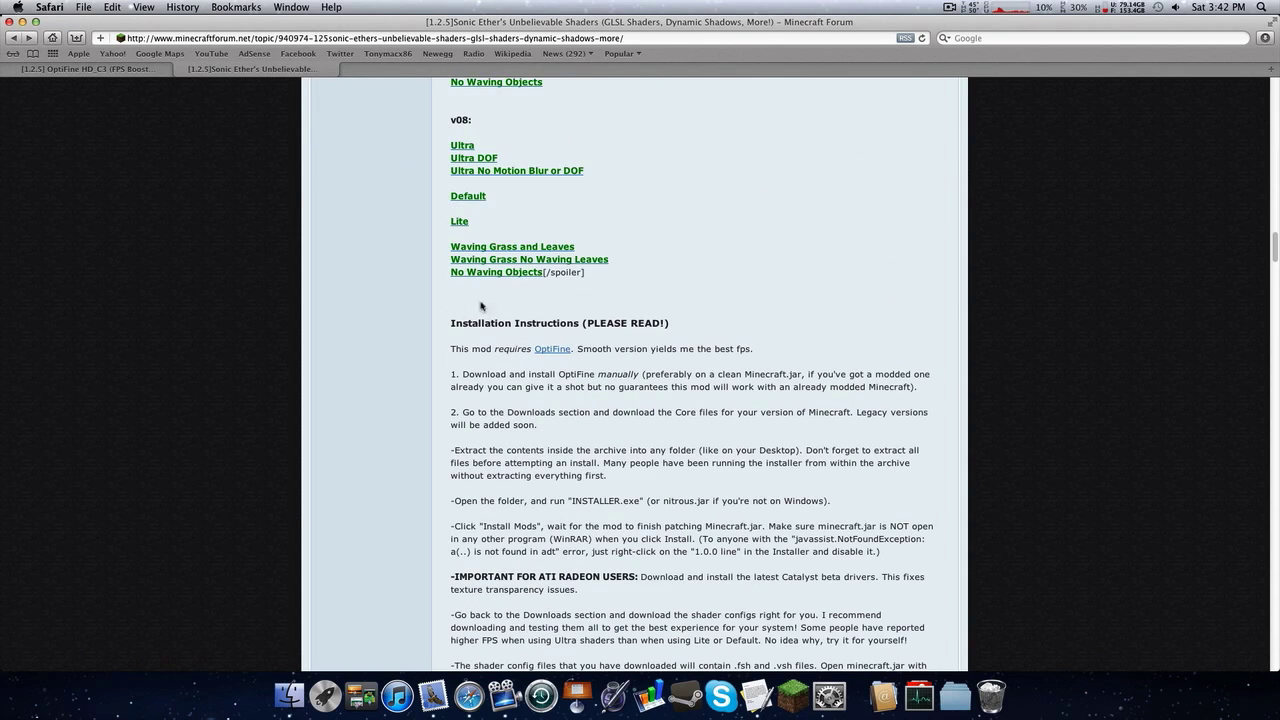
{"action": "scroll", "coordinate": [496, 320], "scroll_direction": "up", "scroll_amount": 5}
{"action": "scroll", "coordinate": [496, 320], "scroll_direction": "down", "scroll_amount": 5}
{"action": "scroll", "coordinate": [496, 320], "scroll_direction": "down", "scroll_amount": 2}
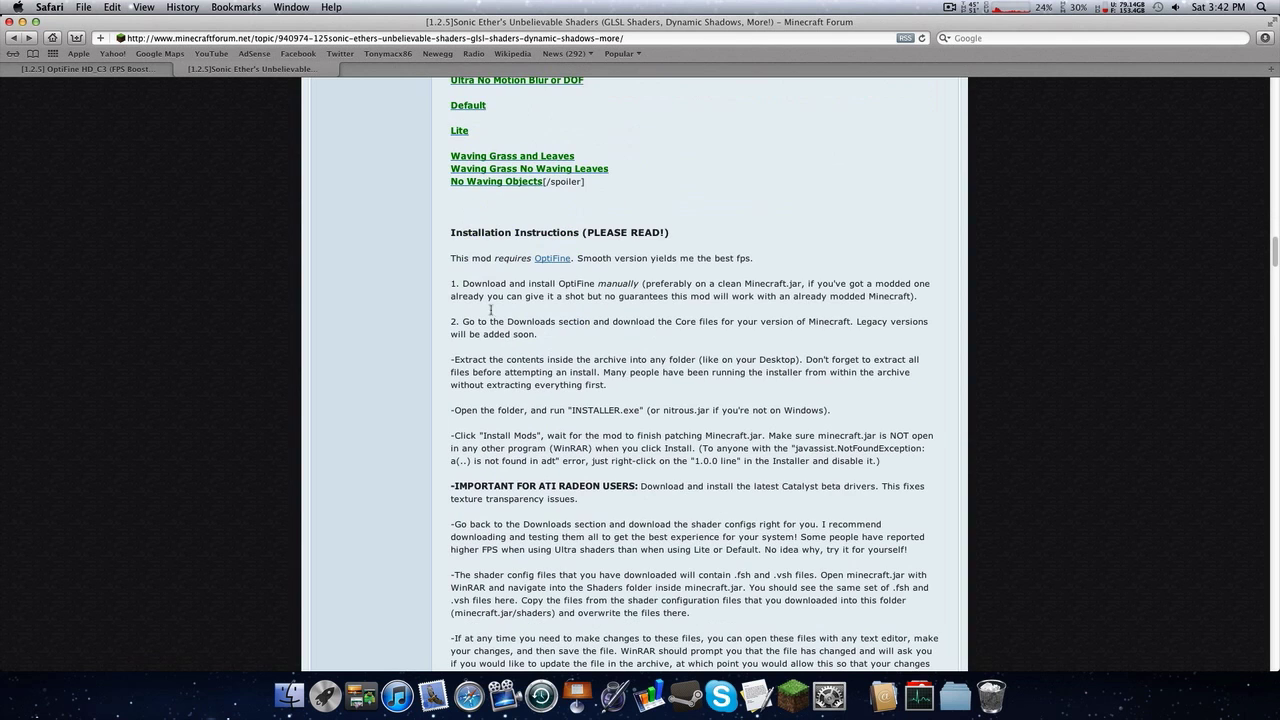
{"action": "left_click_drag", "start_coordinate": [462, 284], "coordinate": [634, 285]}
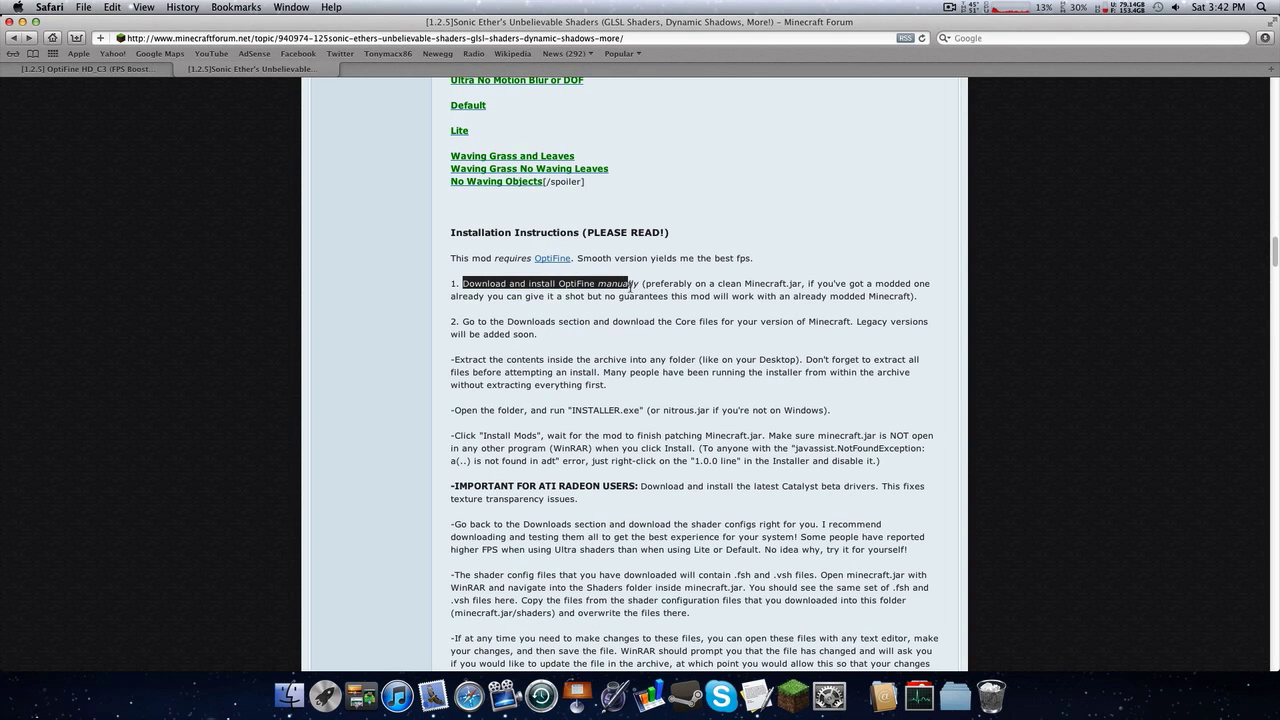
{"action": "left_click", "coordinate": [635, 286]}
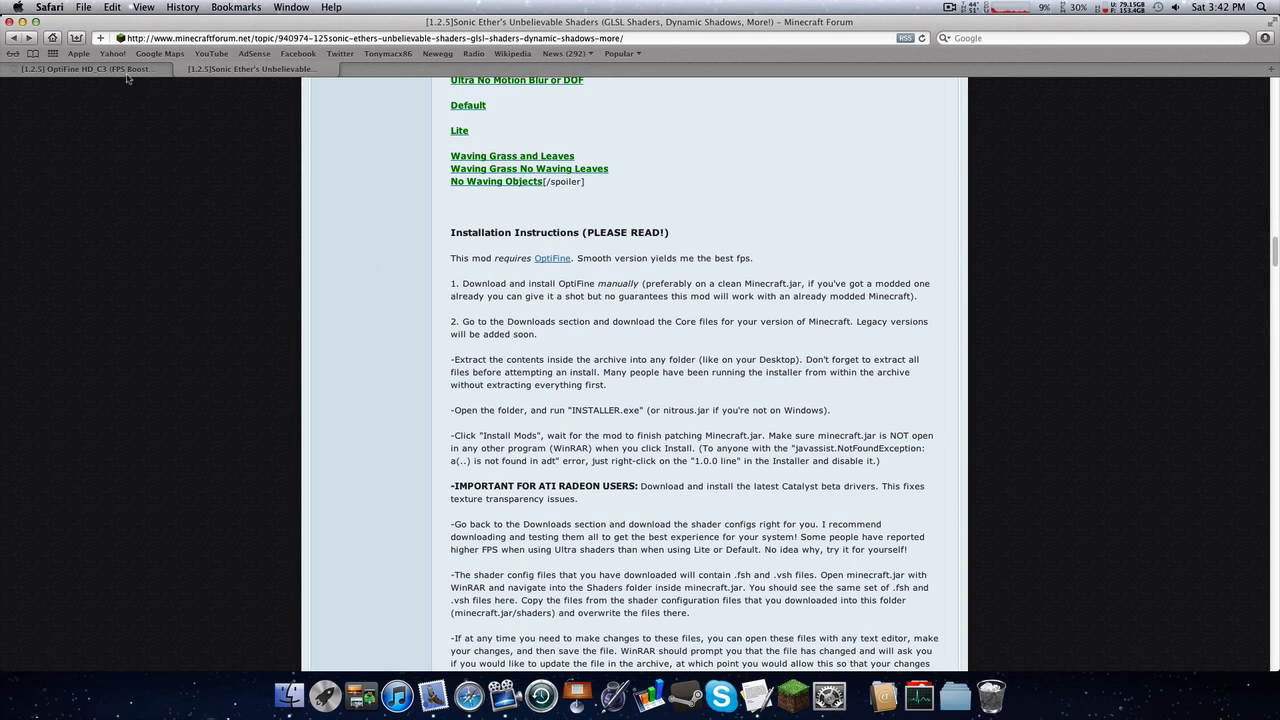
{"action": "left_click", "coordinate": [127, 72]}
- Back on the Sonic Ether shaders thread, highlight the shader download links, then clear the highlight
{"action": "left_click", "coordinate": [279, 70]}
{"action": "scroll", "coordinate": [614, 243], "scroll_direction": "up", "scroll_amount": 5}
{"action": "scroll", "coordinate": [600, 418], "scroll_direction": "up", "scroll_amount": 3}
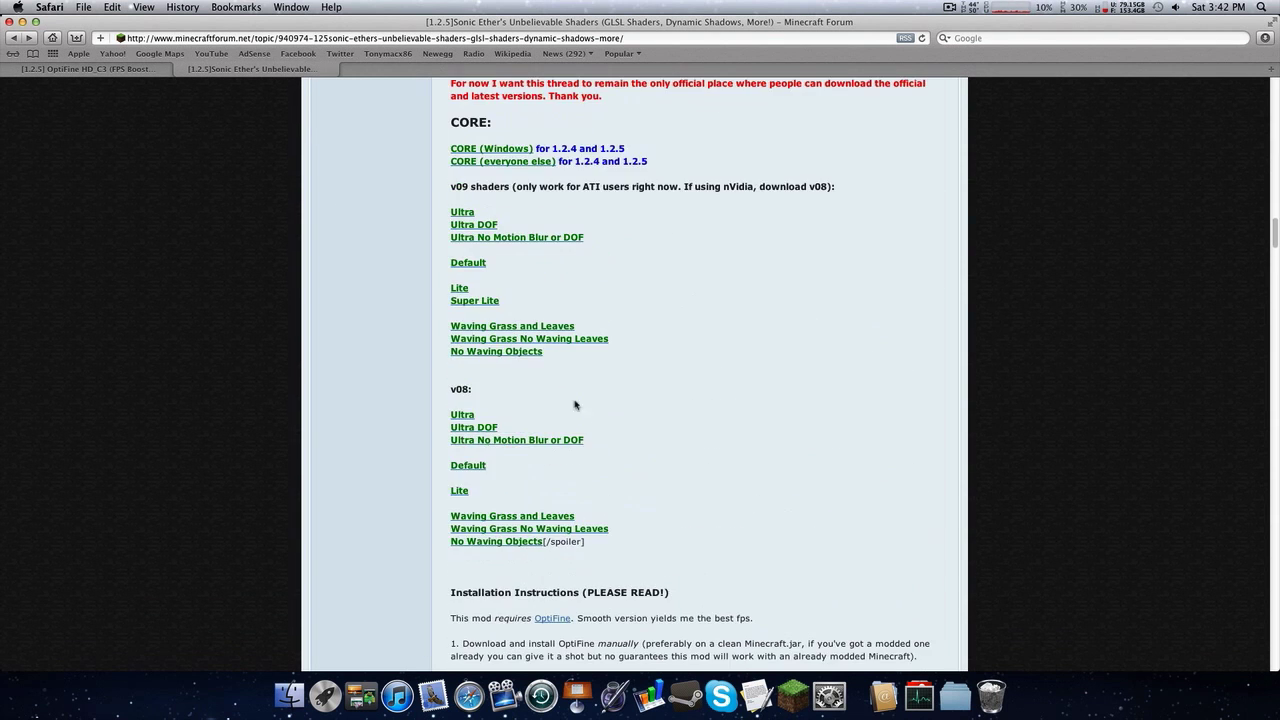
{"action": "left_click_drag", "start_coordinate": [444, 212], "coordinate": [492, 302]}
{"action": "left_click", "coordinate": [533, 317]}
- Point out the v09 shader options (Ultra to Super Lite) and the ATI-only note
{"action": "scroll", "coordinate": [490, 185], "scroll_direction": "up", "scroll_amount": 1}
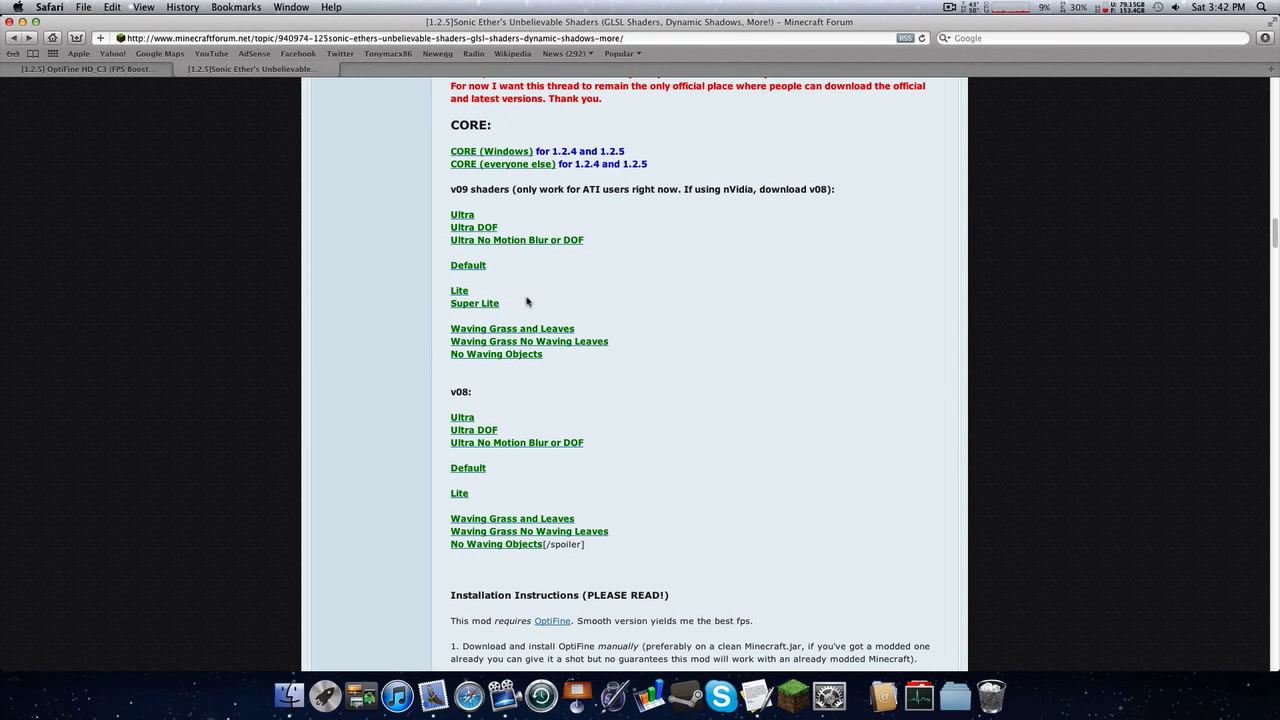
{"action": "mouse_move", "coordinate": [515, 303]}
{"action": "left_mouse_down"}
{"action": "mouse_move", "coordinate": [448, 278]}
{"action": "mouse_move", "coordinate": [440, 215]}
{"action": "mouse_move", "coordinate": [510, 305]}
{"action": "left_mouse_up"}
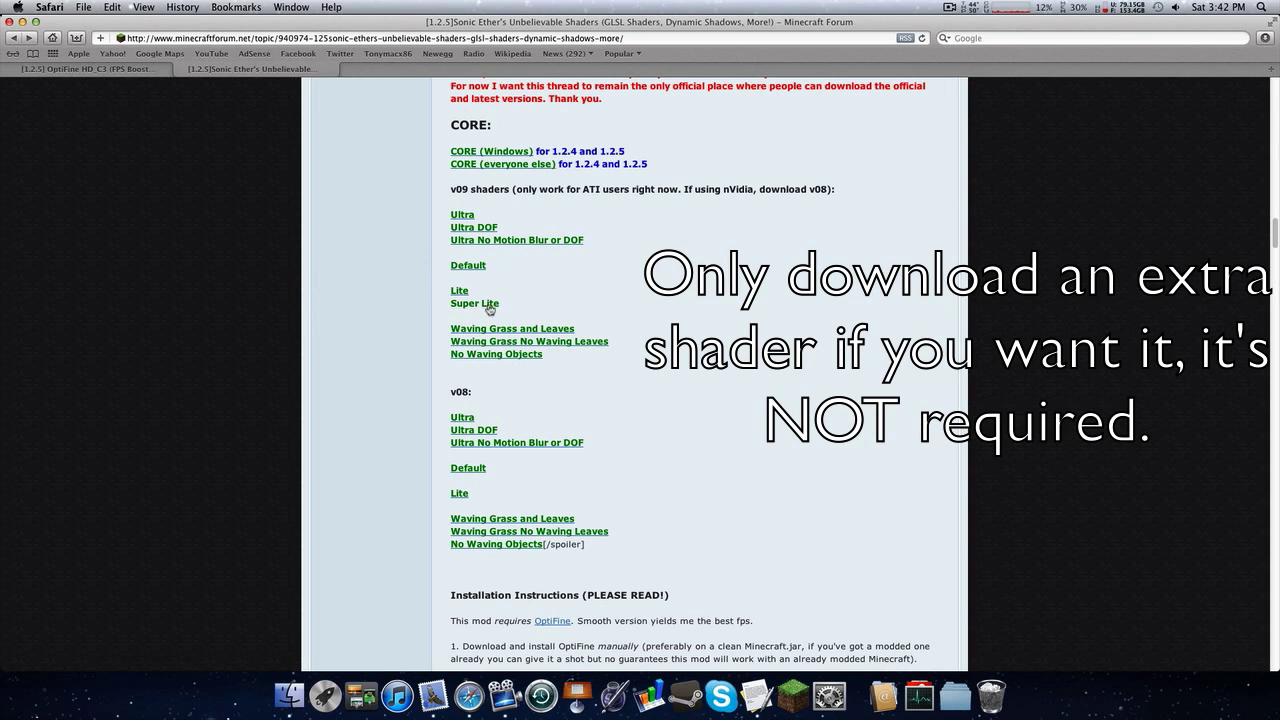
{"action": "left_click_drag", "start_coordinate": [476, 190], "coordinate": [686, 199]}
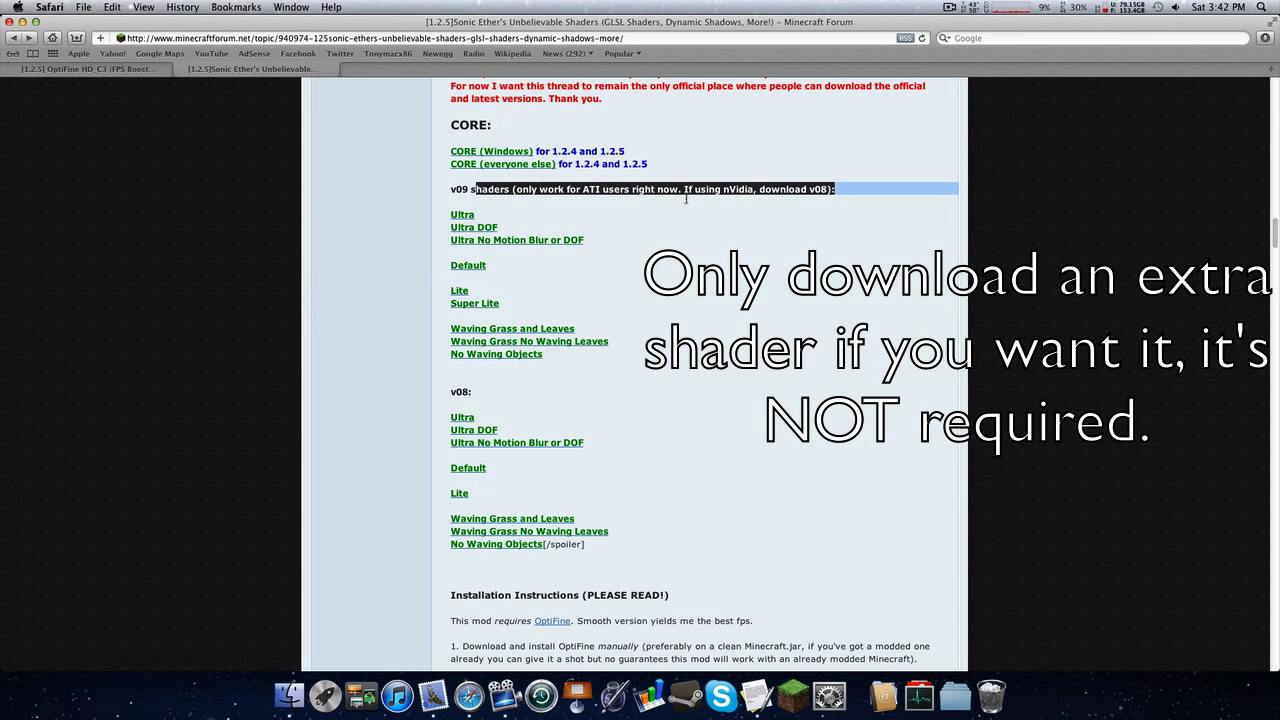
{"action": "left_click", "coordinate": [601, 245]}
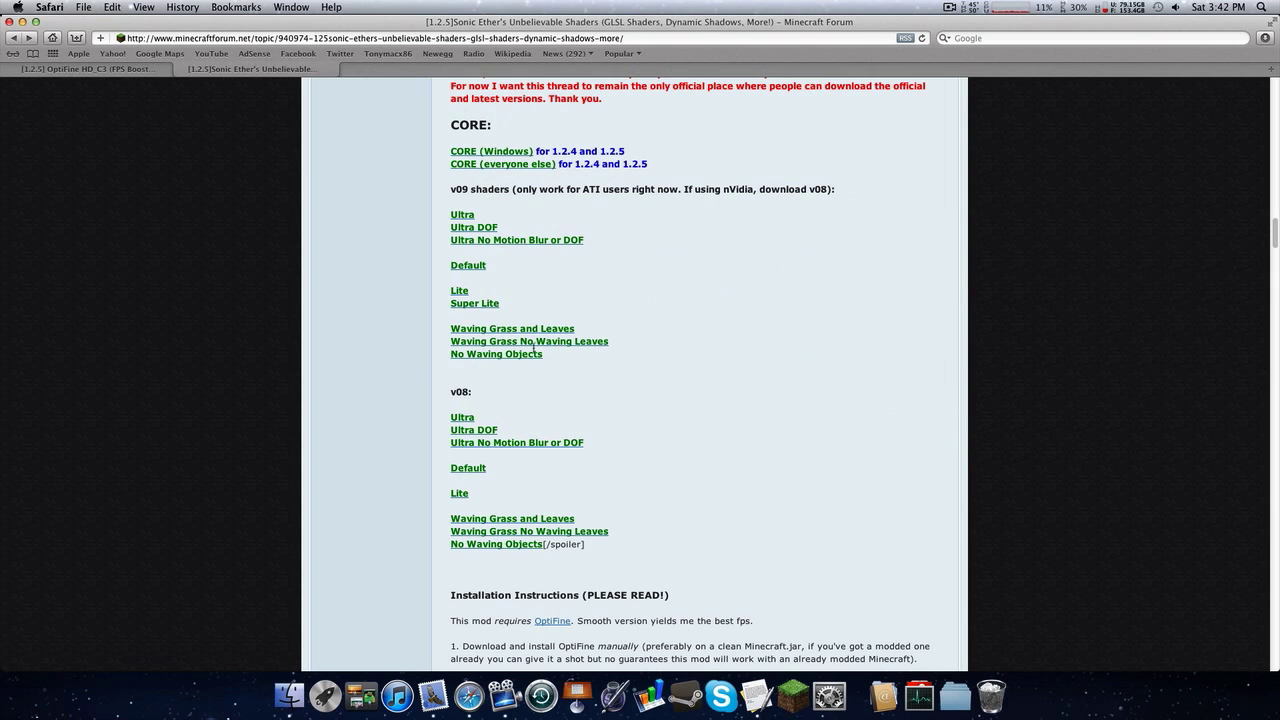
{"action": "left_click_drag", "start_coordinate": [550, 372], "coordinate": [607, 197]}
{"action": "left_click", "coordinate": [607, 197]}
- Highlight the advice for nVidia users and the list of v08 shader downloads
{"action": "left_click_drag", "start_coordinate": [705, 186], "coordinate": [784, 190]}
{"action": "left_click_drag", "start_coordinate": [596, 550], "coordinate": [440, 411]}
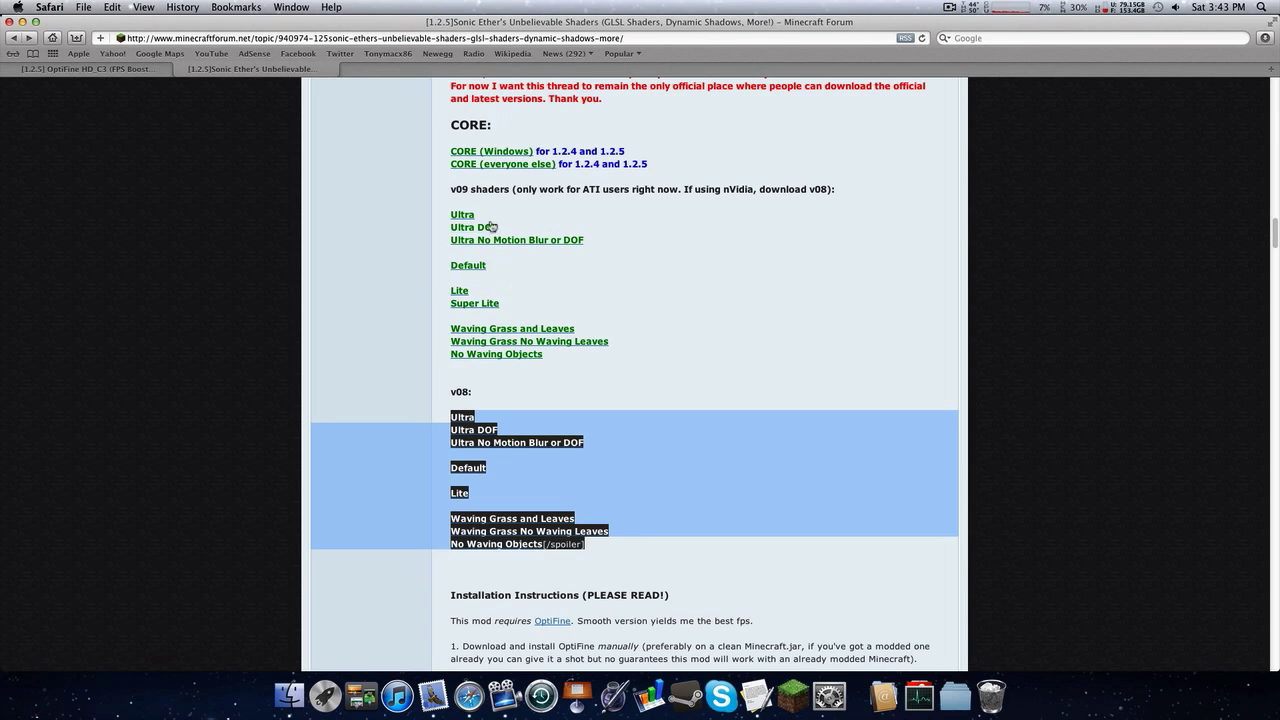
{"action": "left_click", "coordinate": [435, 197]}
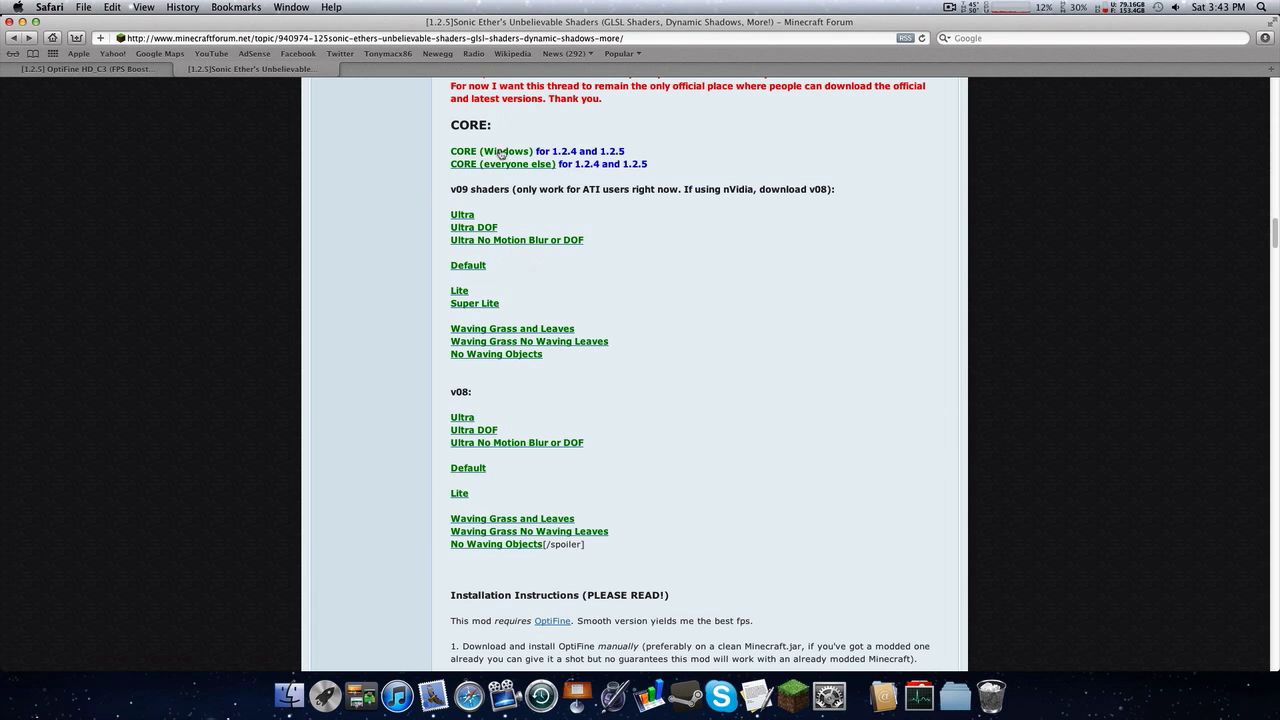
- Close the Safari window and open the Downloads stack in Finder
{"action": "left_click", "coordinate": [12, 21]}
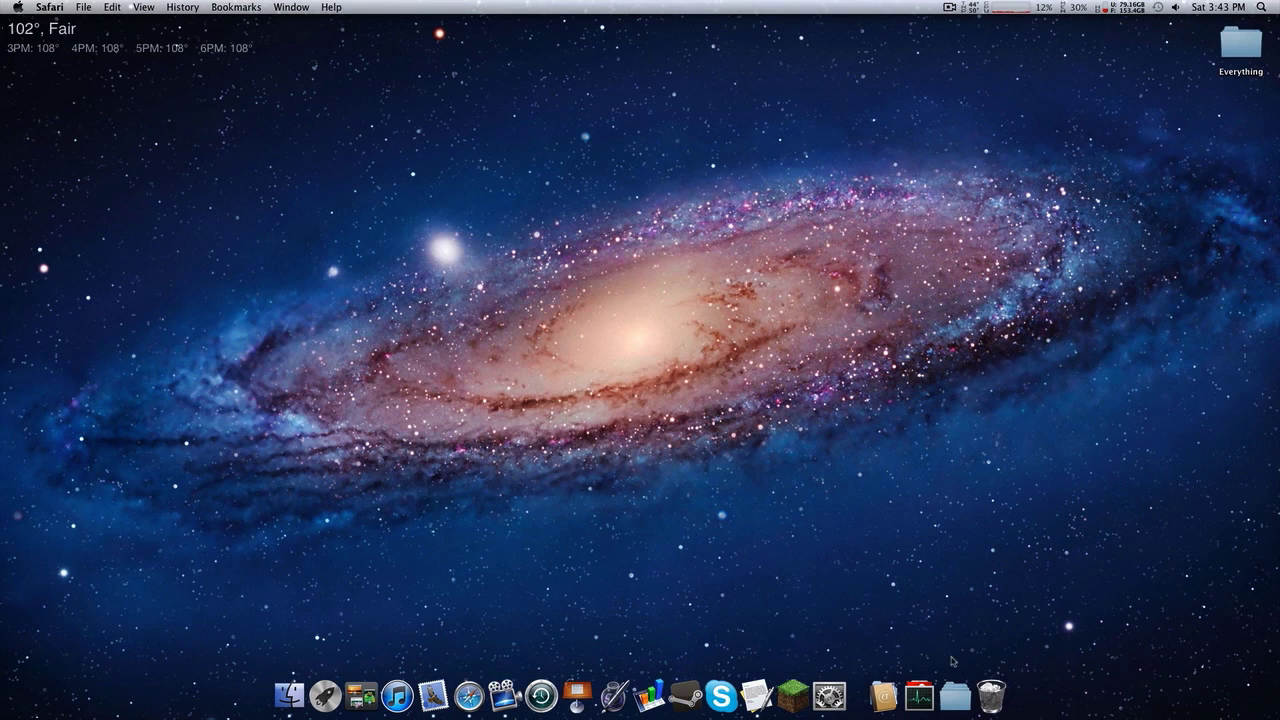
{"action": "left_click", "coordinate": [955, 683]}
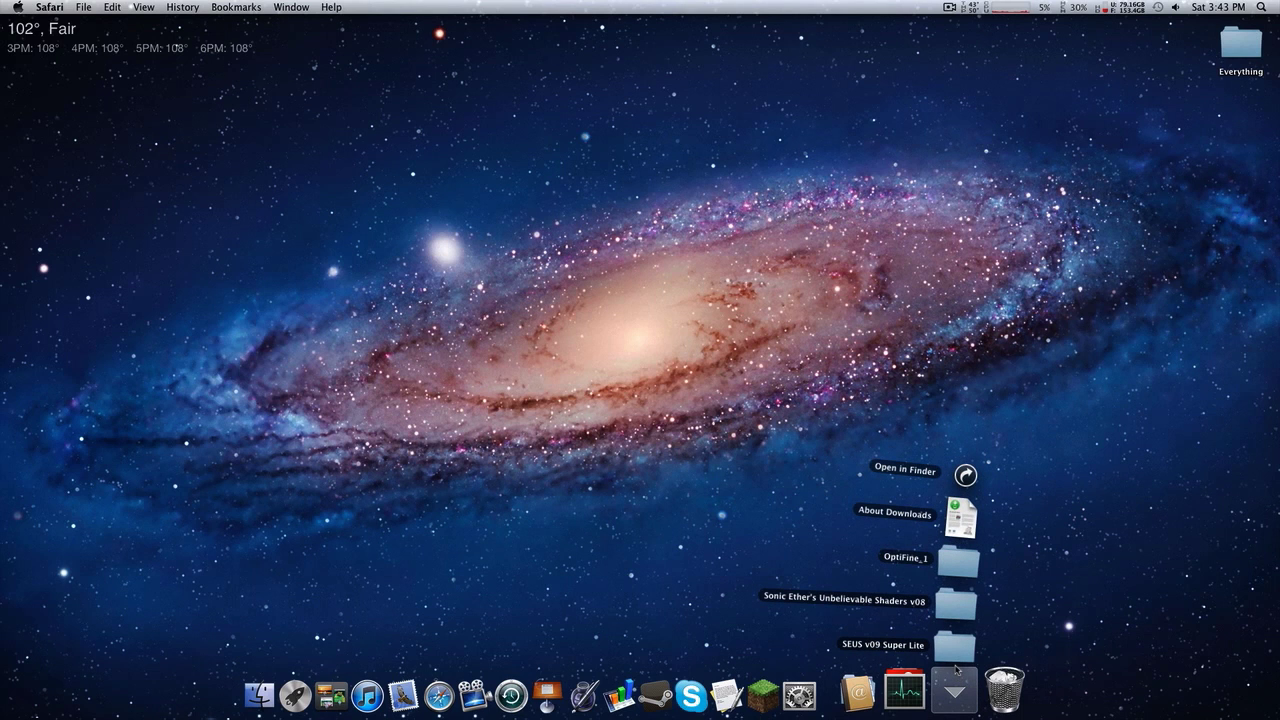
{"action": "left_click", "coordinate": [965, 475]}
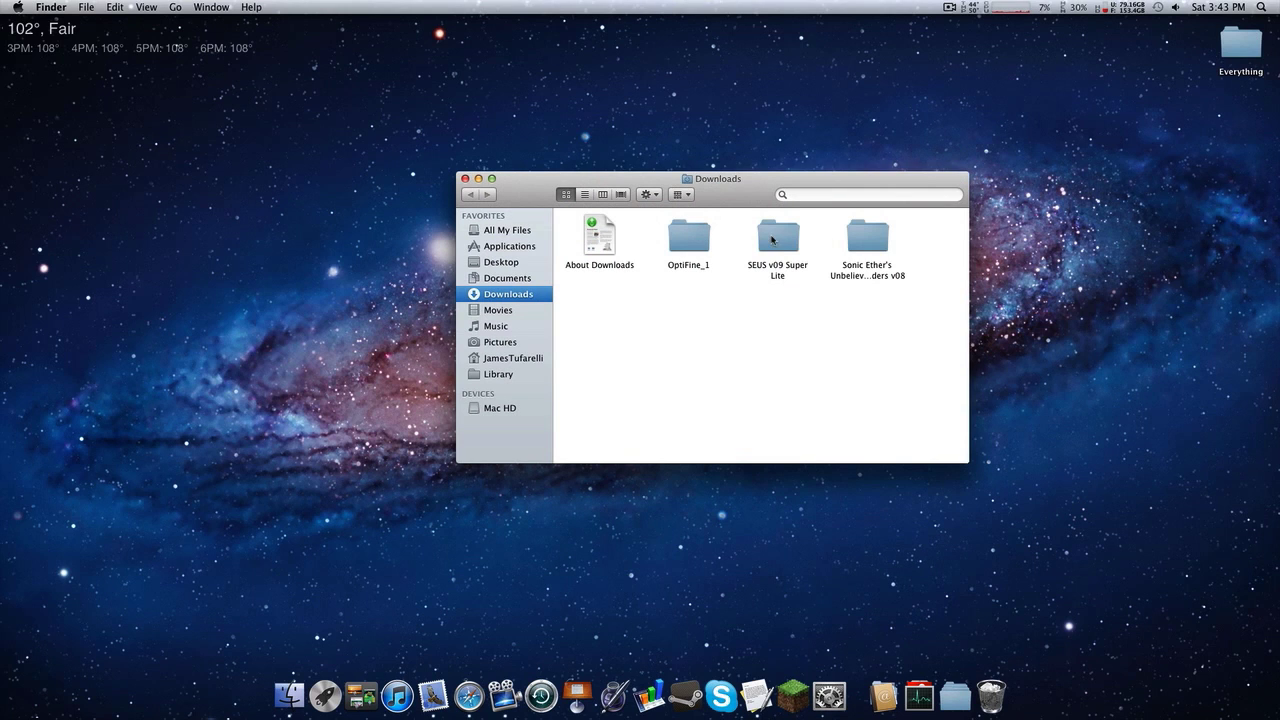
- Move SEUS v09 Super Lite lower and place Sonic Ether's v08 folder beside OptiFine_1
{"action": "left_click_drag", "start_coordinate": [772, 240], "coordinate": [861, 390]}
{"action": "left_click_drag", "start_coordinate": [868, 238], "coordinate": [780, 242]}
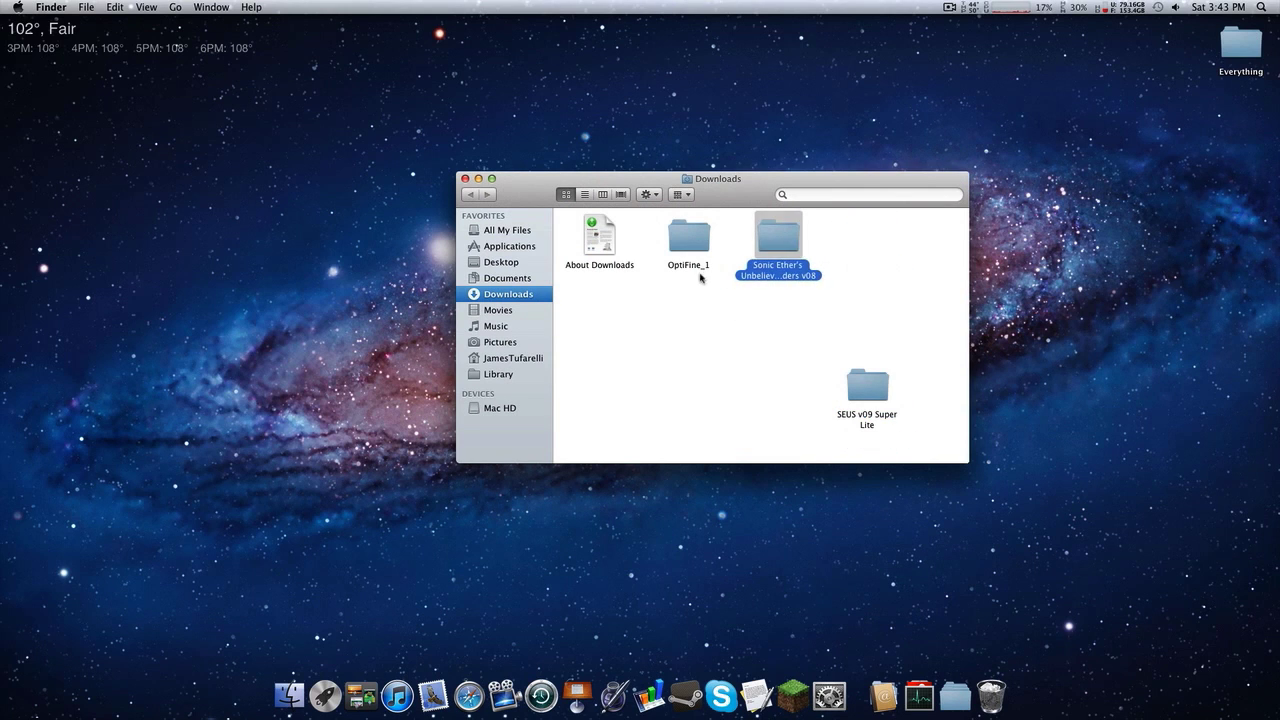
{"action": "left_click", "coordinate": [843, 260]}
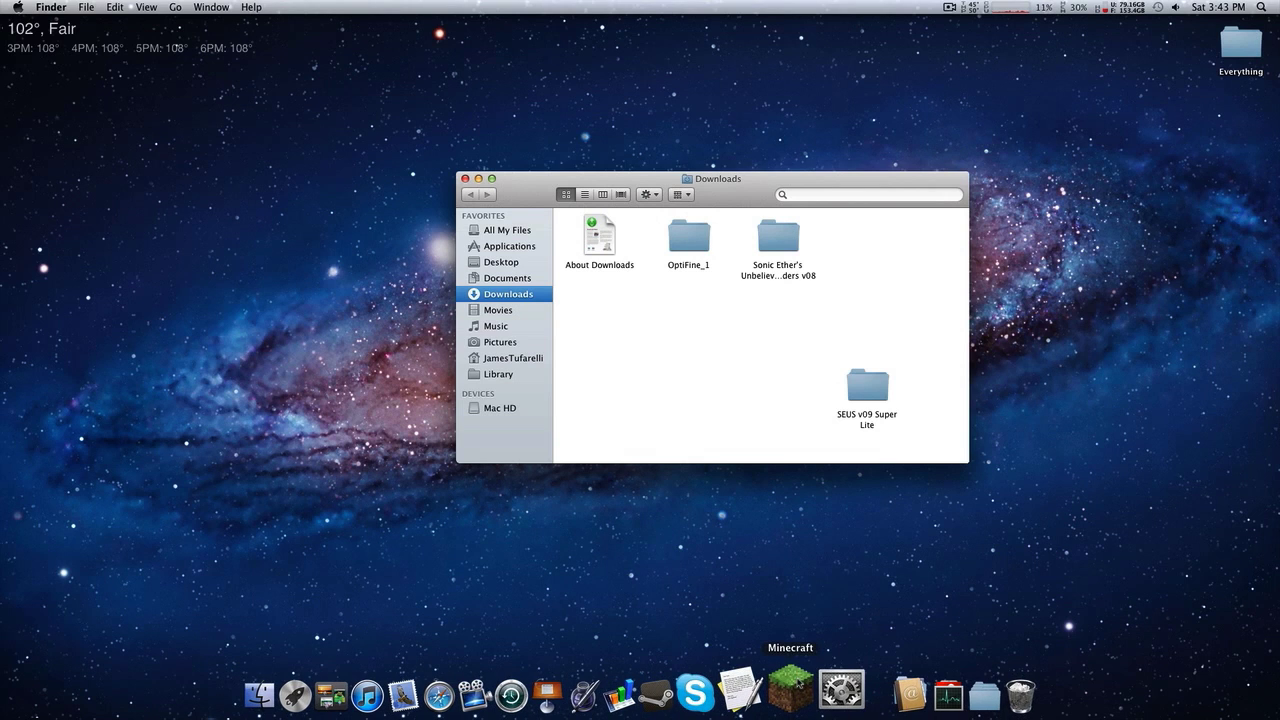
- Launch Minecraft, enable Force update! in the launcher Options, and log in to start the game
{"action": "left_click", "coordinate": [798, 685]}
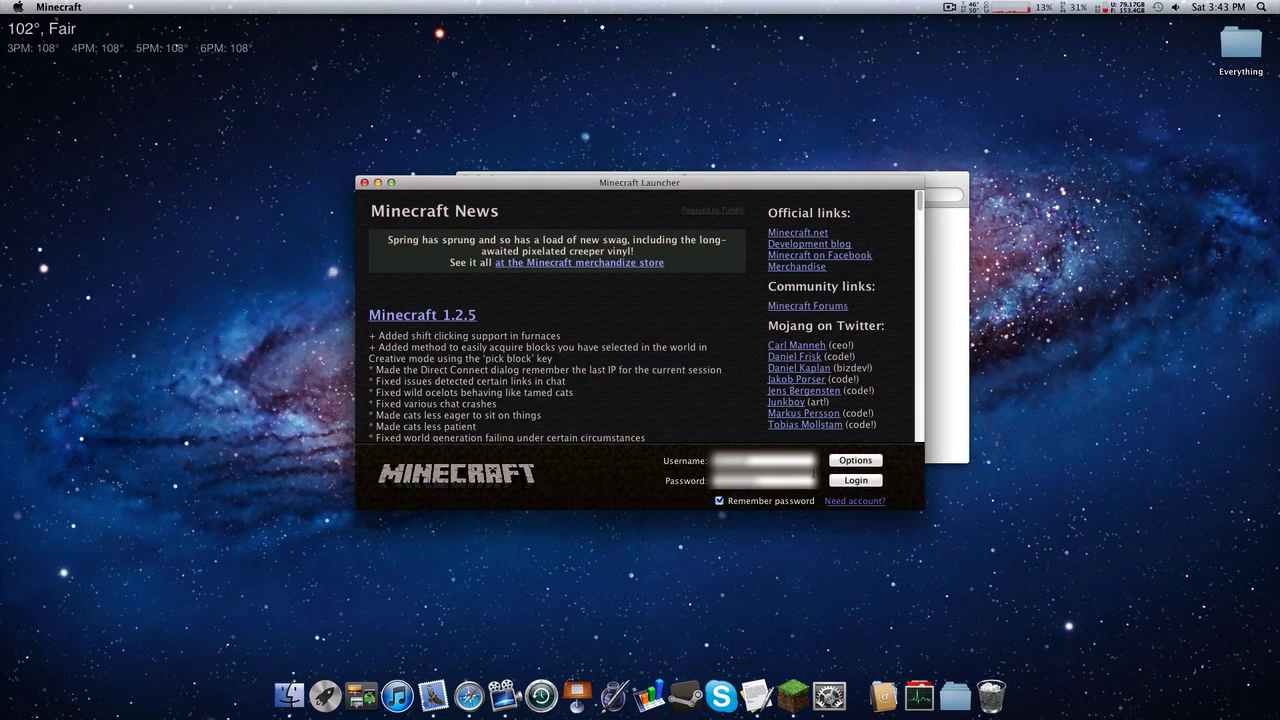
{"action": "left_click", "coordinate": [840, 465]}
{"action": "left_click", "coordinate": [643, 332]}
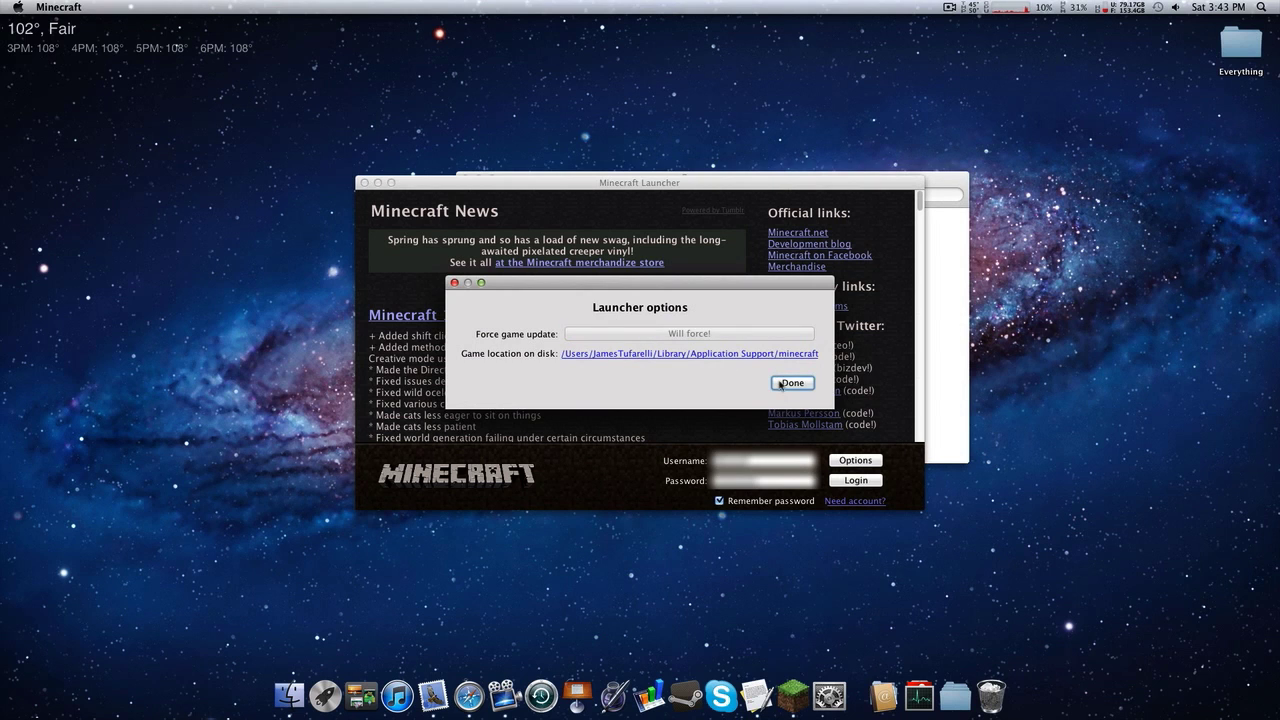
{"action": "left_click", "coordinate": [782, 383]}
{"action": "left_click", "coordinate": [845, 479]}
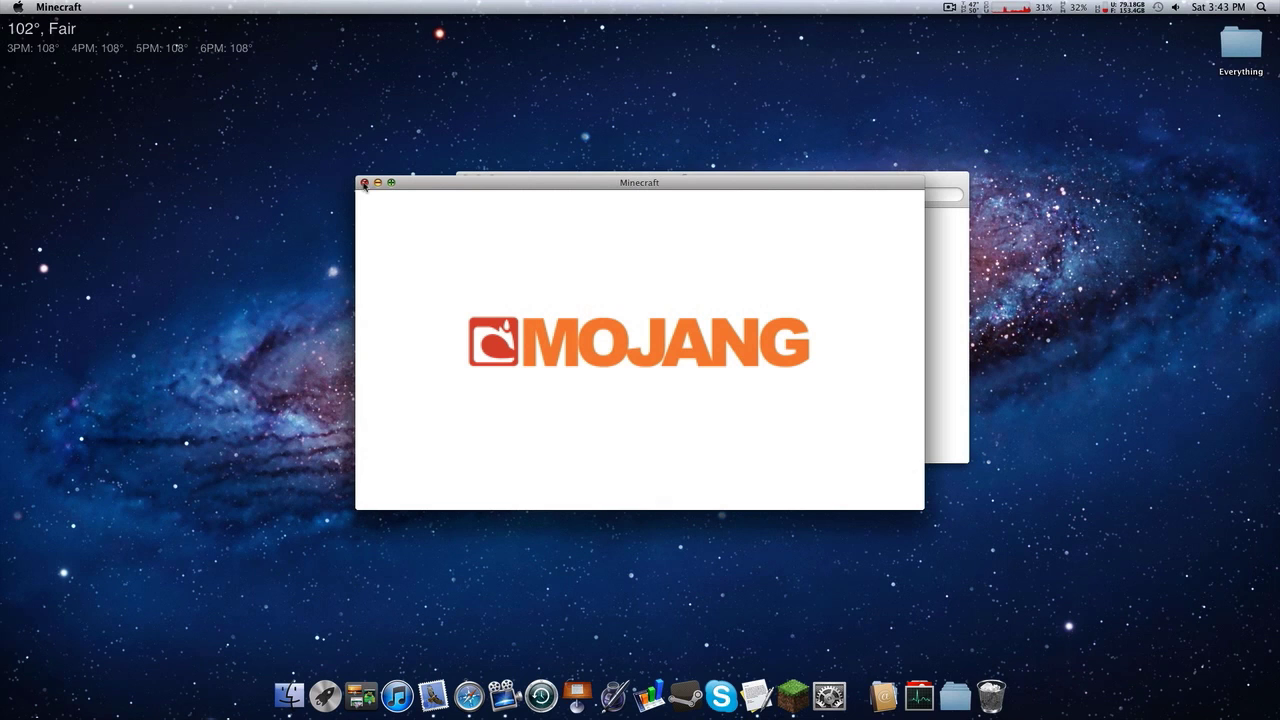
- Quit Minecraft and open Library > Application Support > minecraft in a new Finder window
{"action": "left_click", "coordinate": [365, 184]}
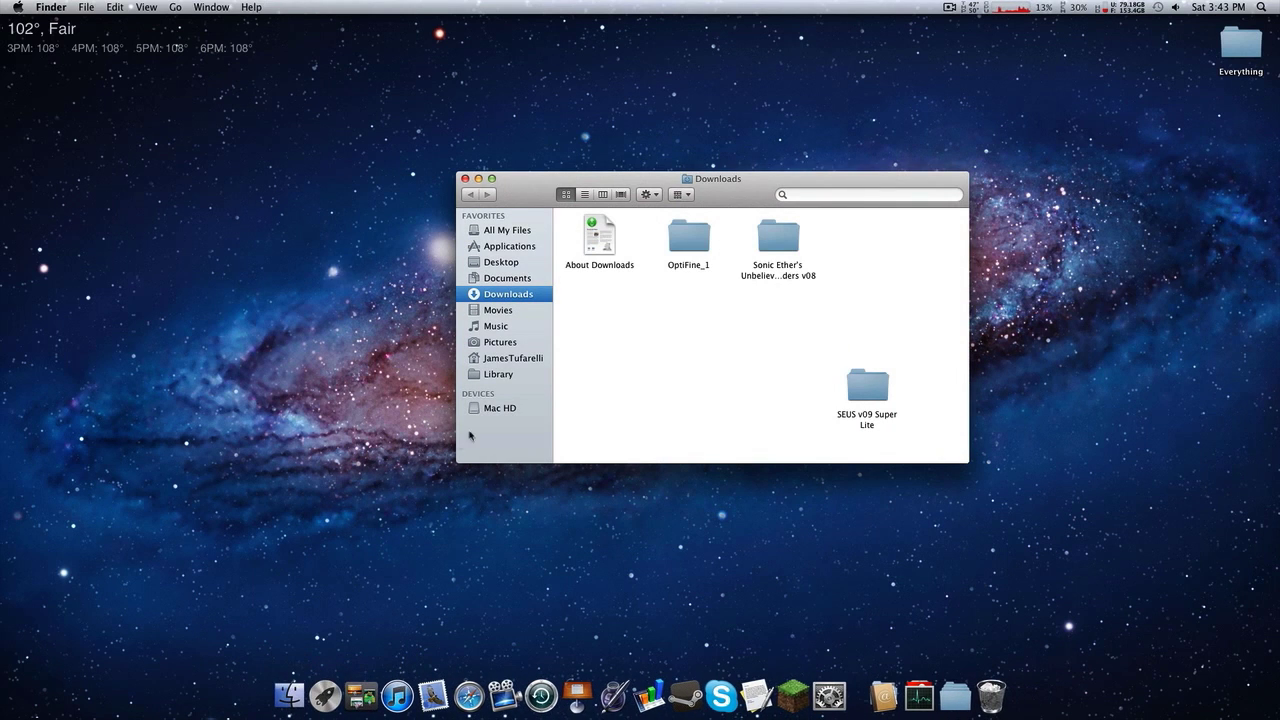
{"action": "key", "text": "super+n"}
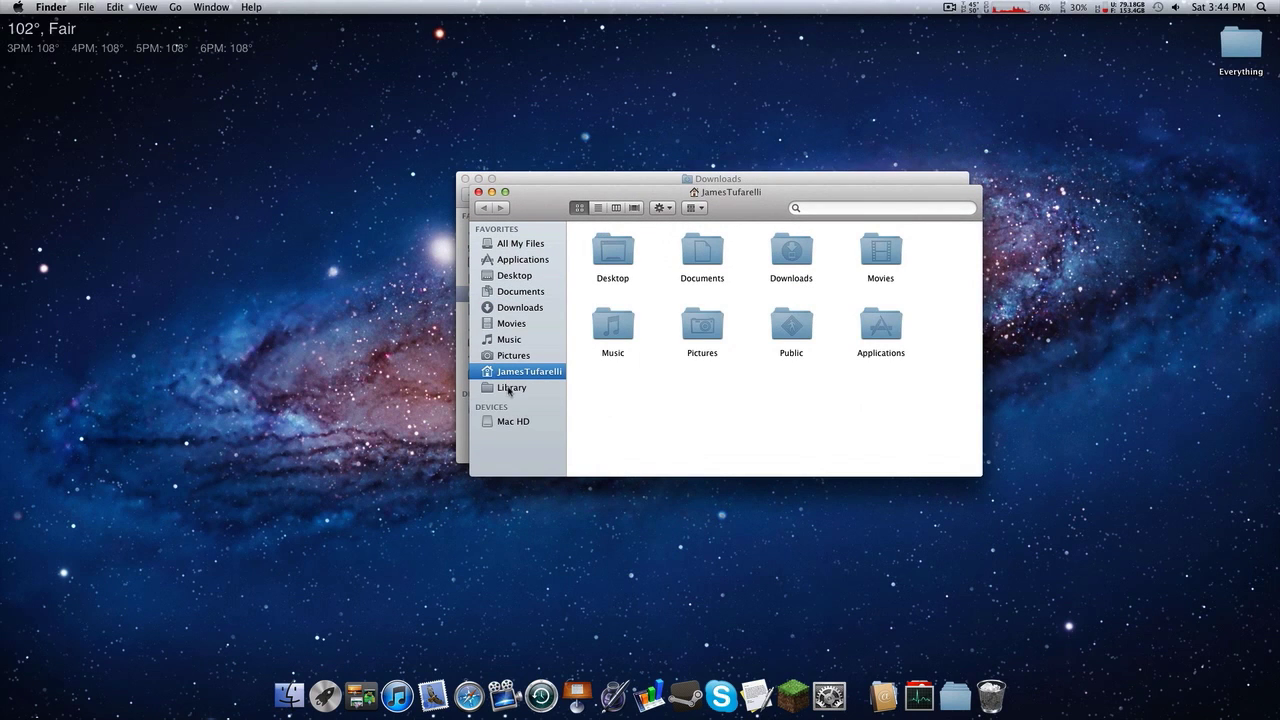
{"action": "left_click", "coordinate": [510, 388]}
{"action": "double_click", "coordinate": [612, 258]}
{"action": "left_click", "coordinate": [694, 283]}
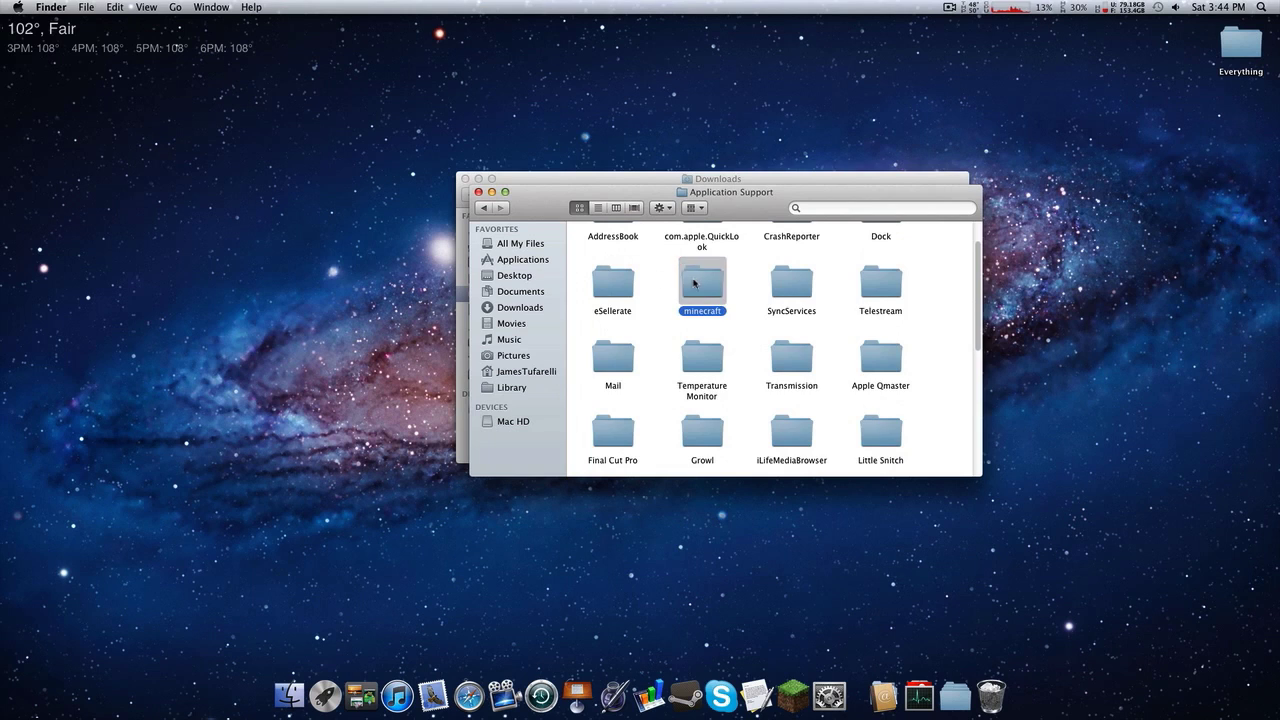
{"action": "double_click", "coordinate": [694, 283]}
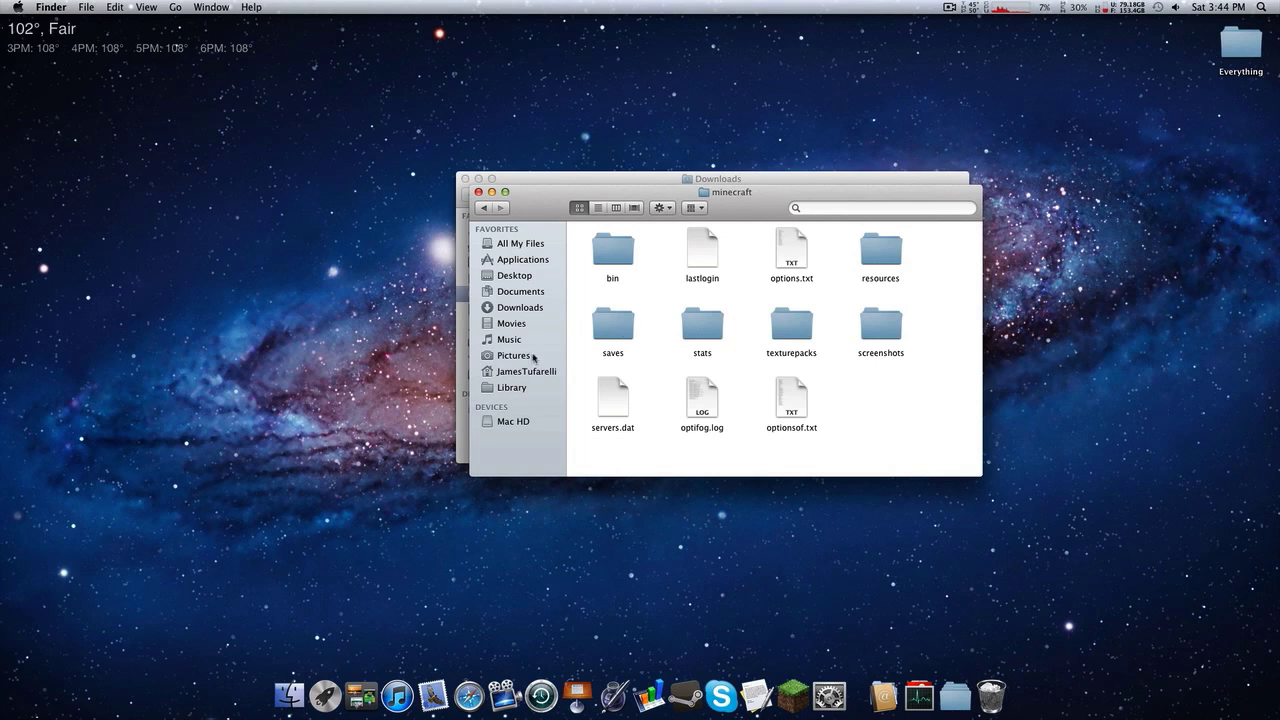
- Trash optifog.log and optionsof.txt, check bin's minecraft.jar, then return to Application Support
{"action": "mouse_move", "coordinate": [866, 410]}
{"action": "left_mouse_down"}
{"action": "mouse_move", "coordinate": [676, 412]}
{"action": "mouse_move", "coordinate": [674, 428]}
{"action": "mouse_move", "coordinate": [720, 395]}
{"action": "mouse_move", "coordinate": [664, 386]}
{"action": "left_mouse_up"}
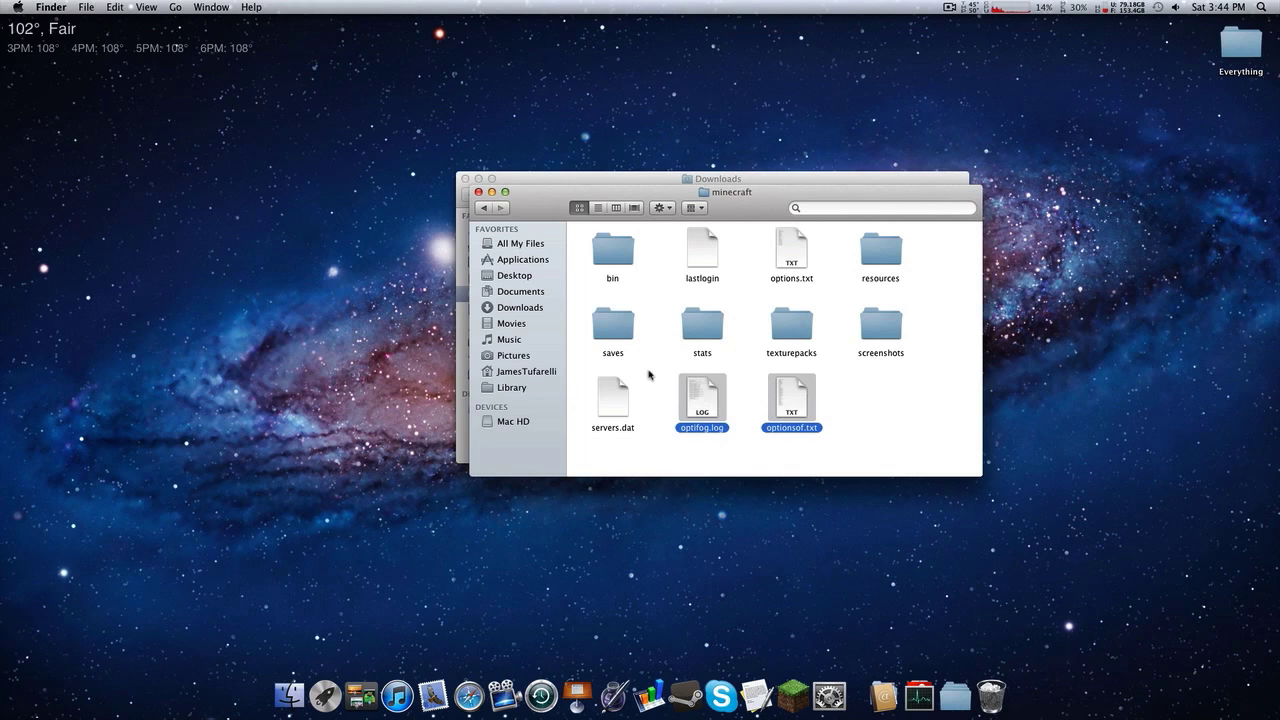
{"action": "left_click_drag", "start_coordinate": [789, 414], "coordinate": [990, 695]}
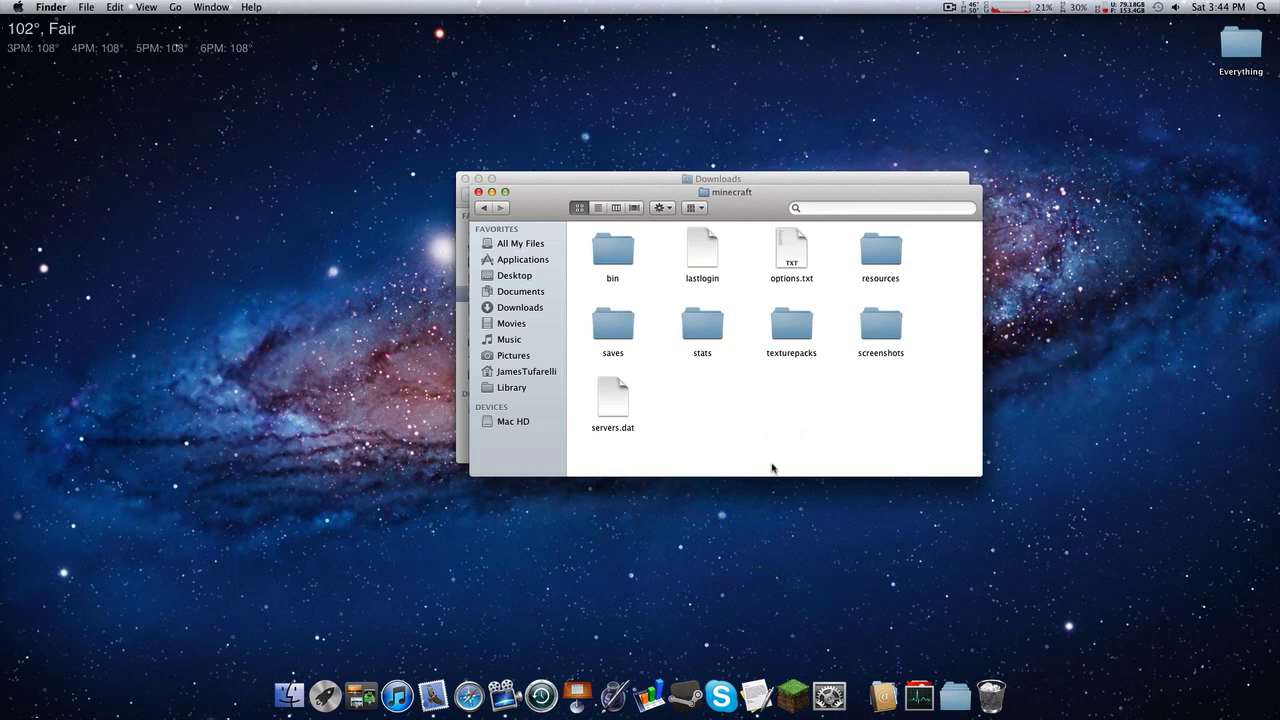
{"action": "double_click", "coordinate": [618, 256]}
{"action": "left_click", "coordinate": [616, 330]}
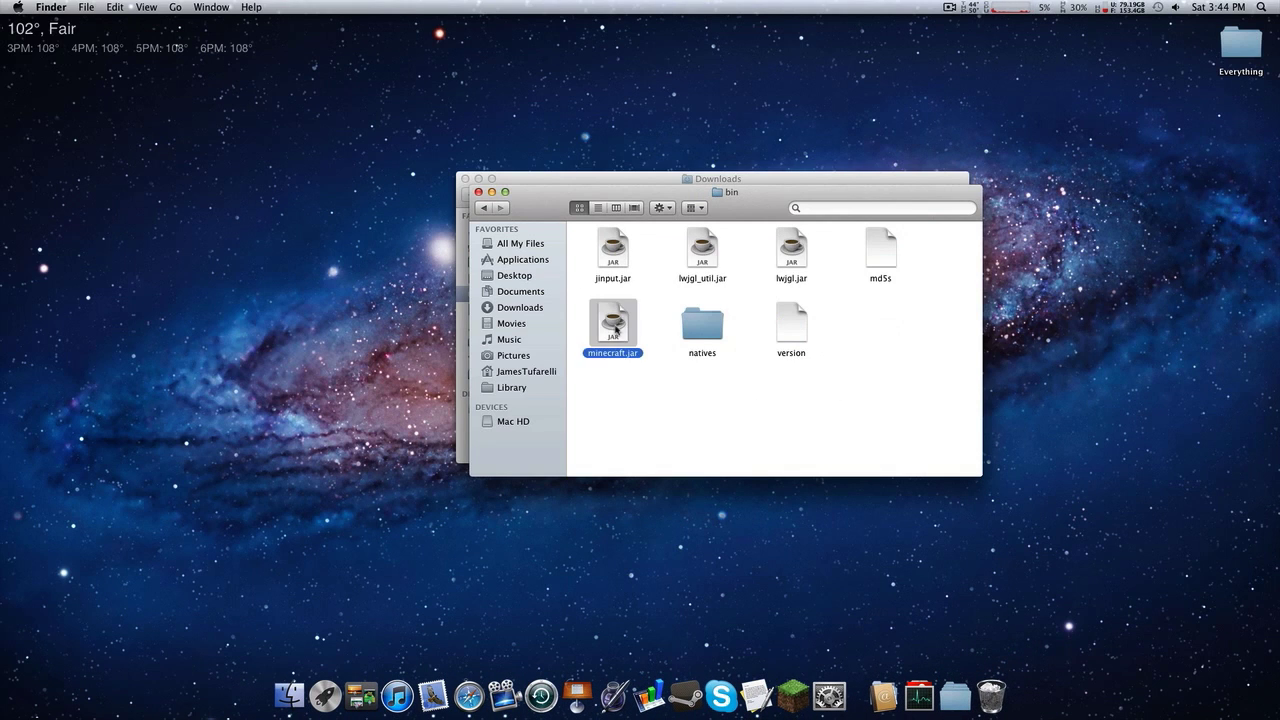
{"action": "left_click", "coordinate": [483, 205]}
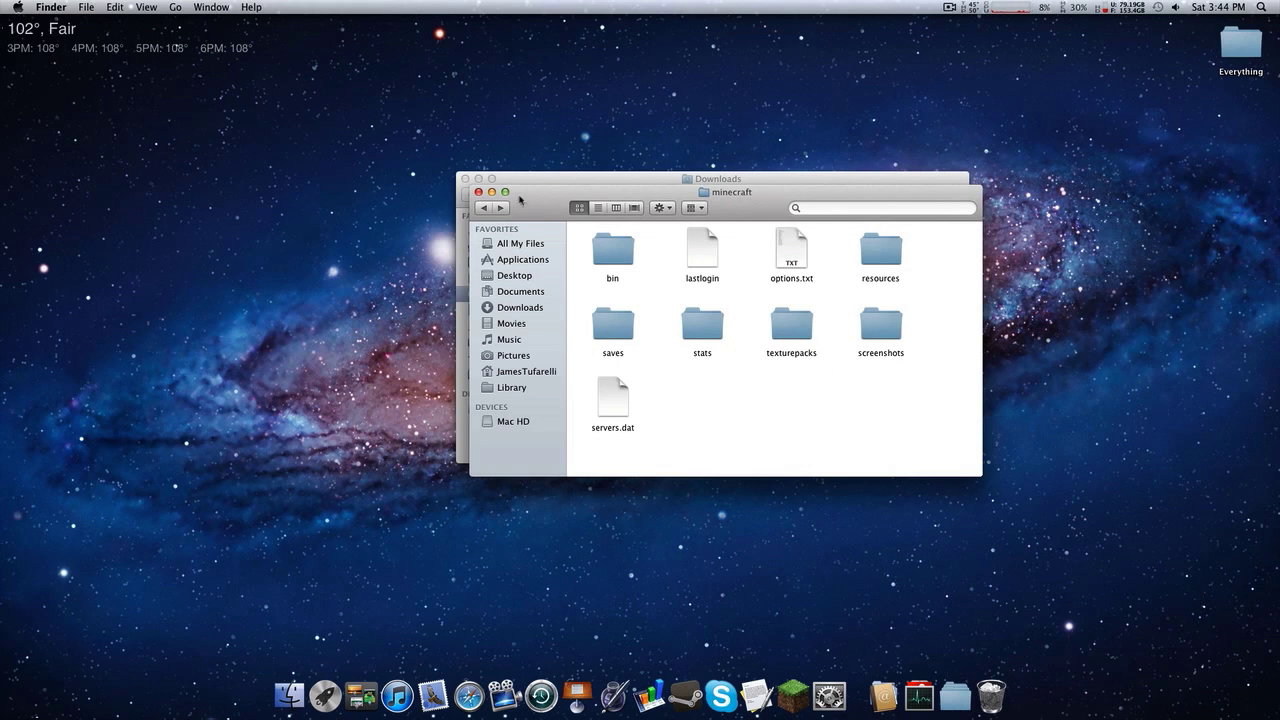
{"action": "left_click", "coordinate": [485, 208]}
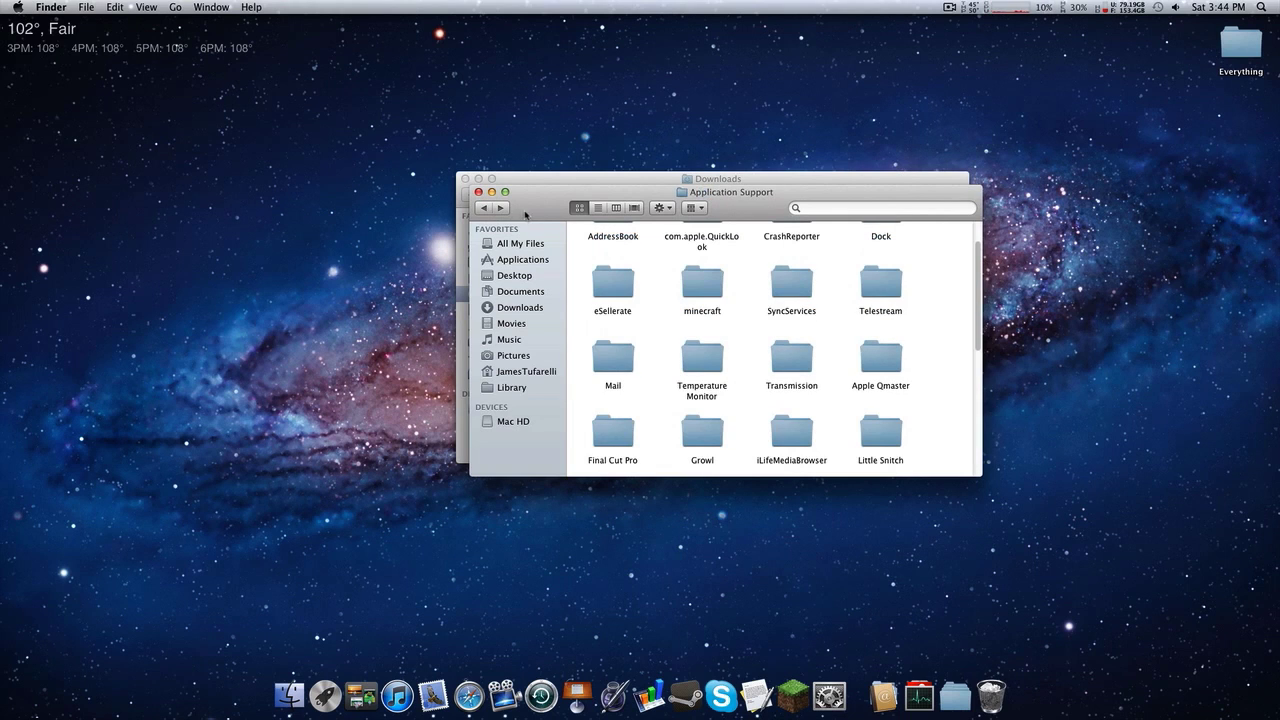
{"action": "left_click", "coordinate": [695, 291]}
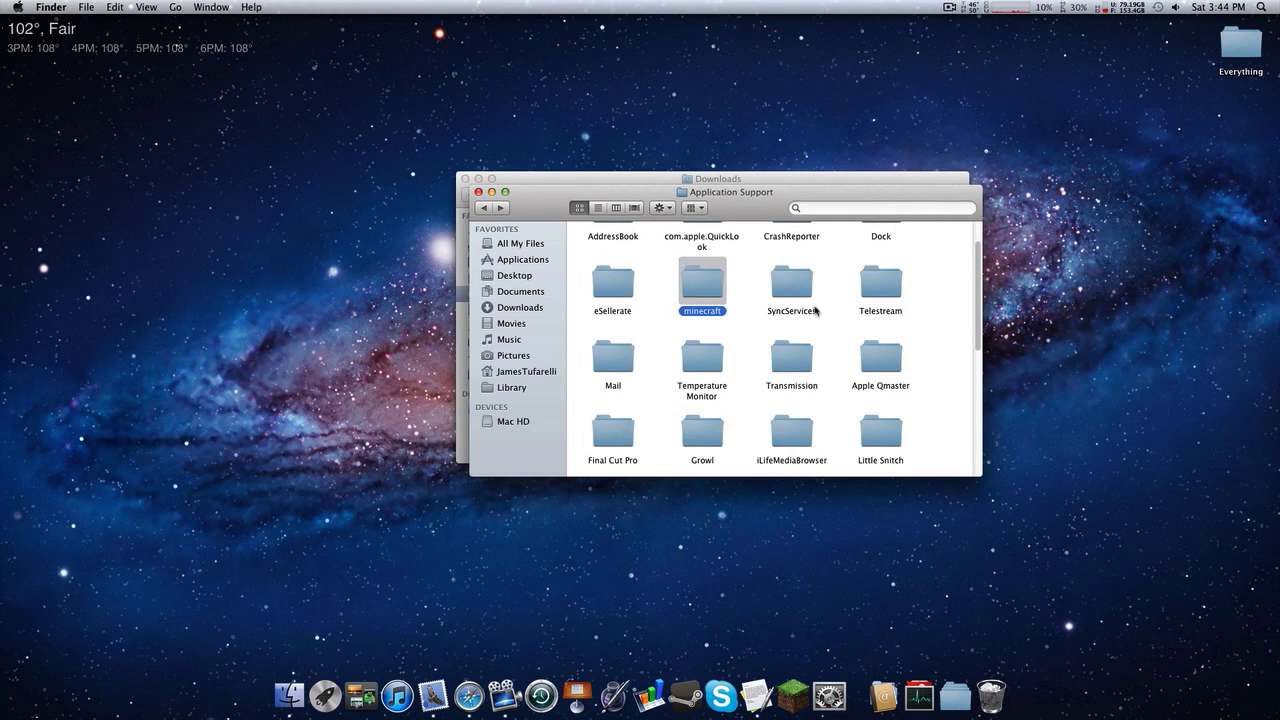
- Copy the minecraft folder onto the Desktop, close Application Support, and move Downloads upper left
{"action": "key", "text": "space"}
{"action": "right_click", "coordinate": [691, 283]}
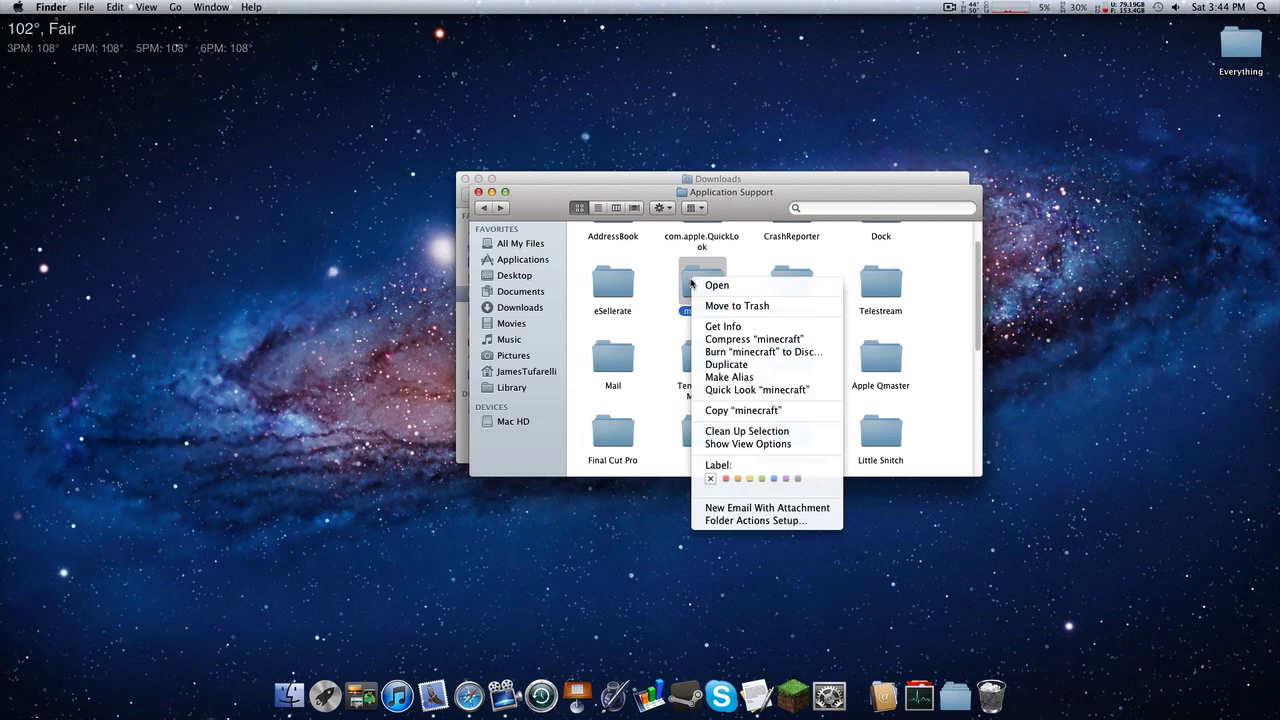
{"action": "left_click", "coordinate": [750, 409]}
{"action": "right_click", "coordinate": [1053, 102]}
{"action": "left_click", "coordinate": [1166, 149]}
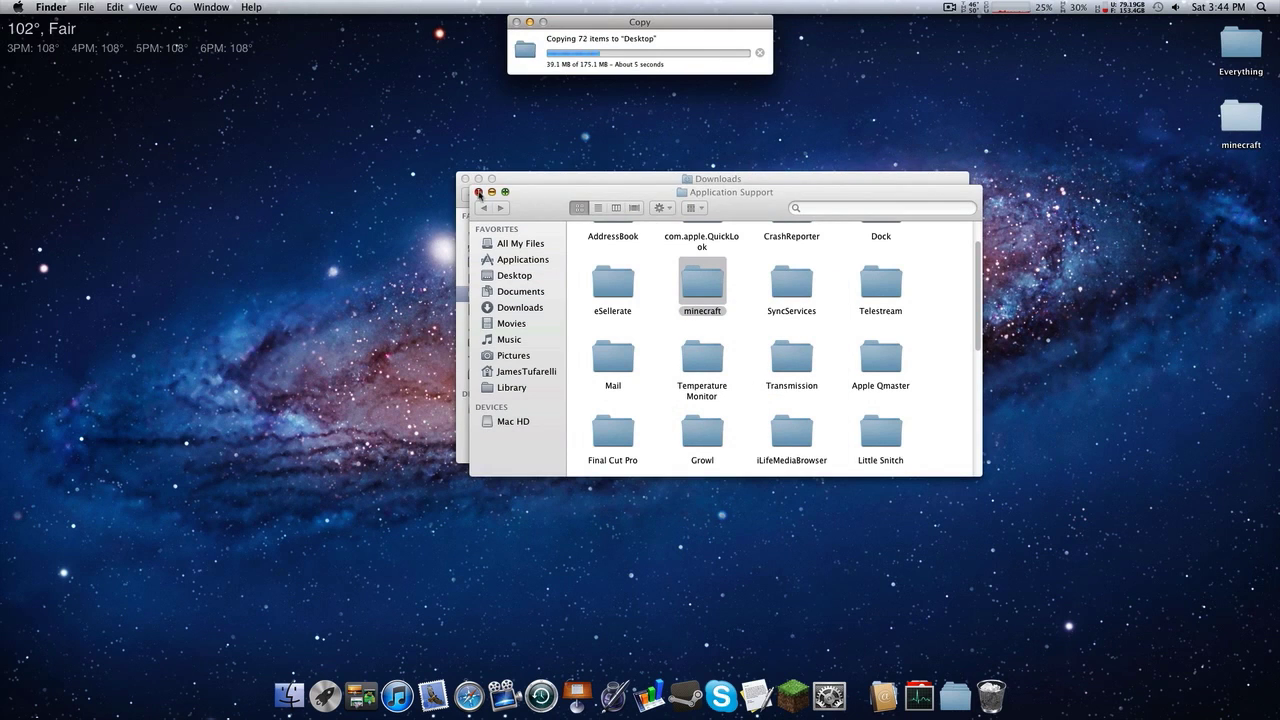
{"action": "left_click", "coordinate": [478, 191]}
{"action": "left_click_drag", "start_coordinate": [537, 192], "coordinate": [84, 97]}
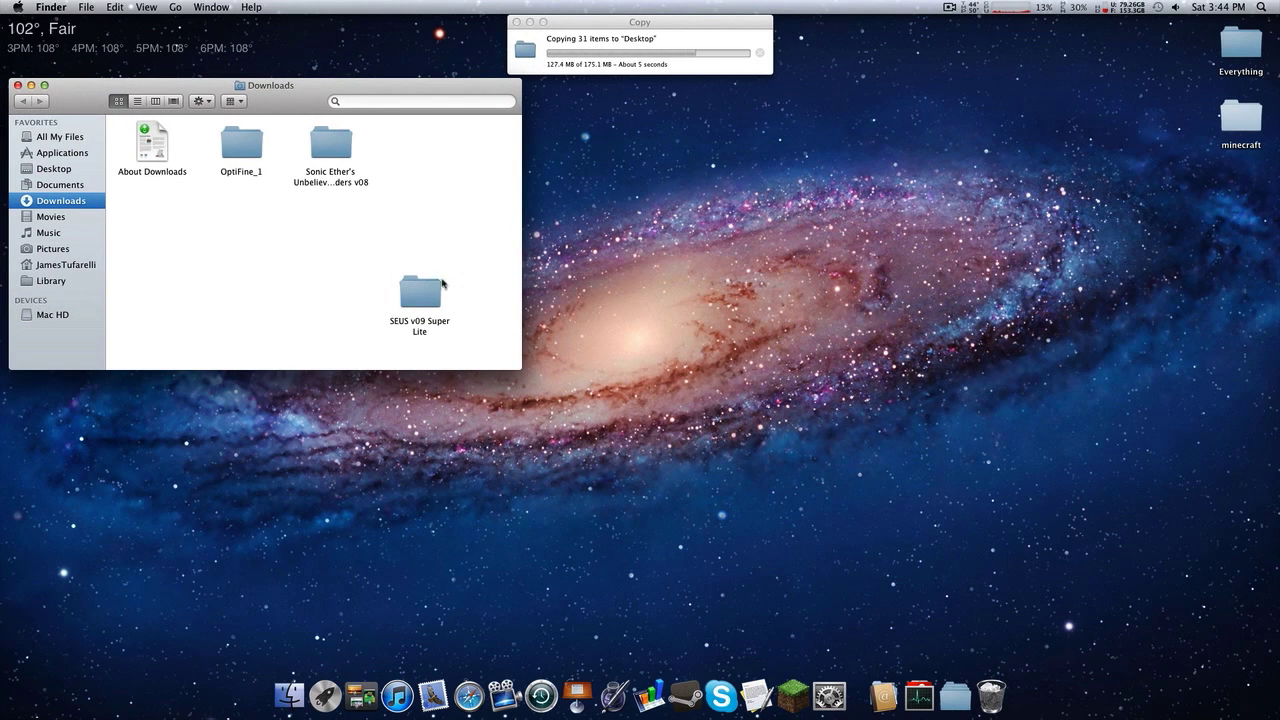